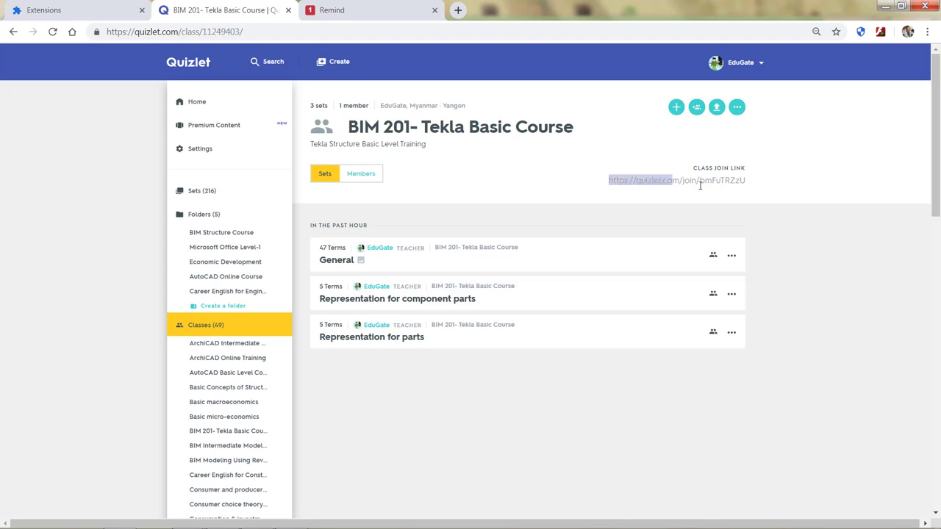
Copy the class join link of BIM 201- Tekla Basic Course and open the Tekla Structure Batch-23 announcement history in Remind.
right_click(731, 179)
left_click(748, 187)
left_click(332, 9)
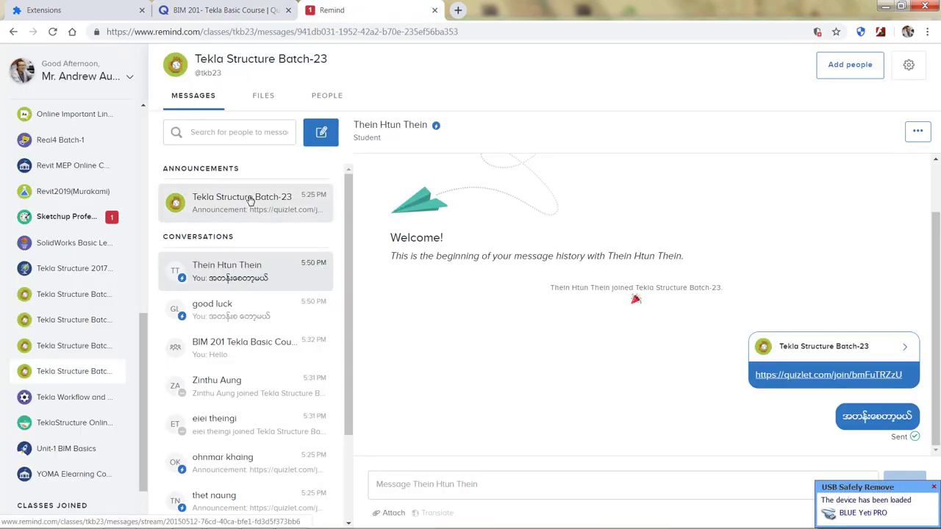
left_click(252, 202)
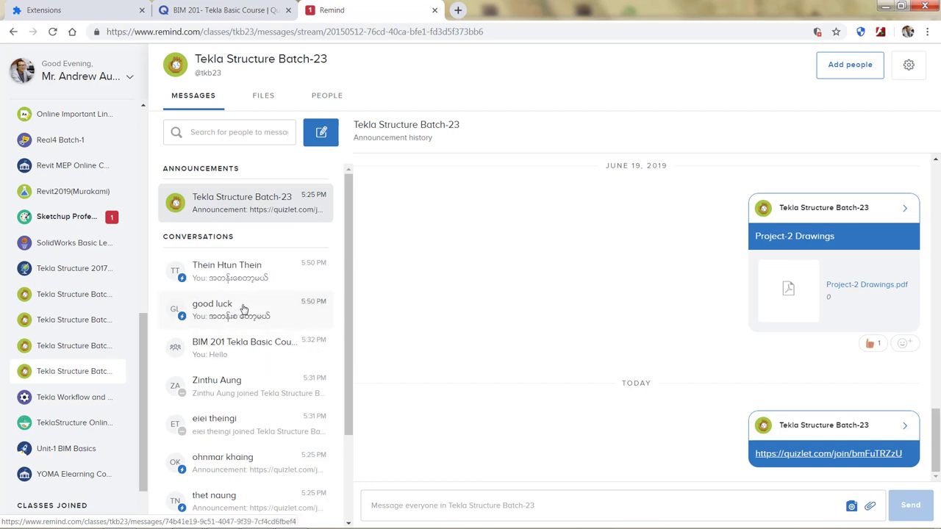
Switch back to Quizlet, open the Representation for parts set and review its list of terms.
left_click(220, 11)
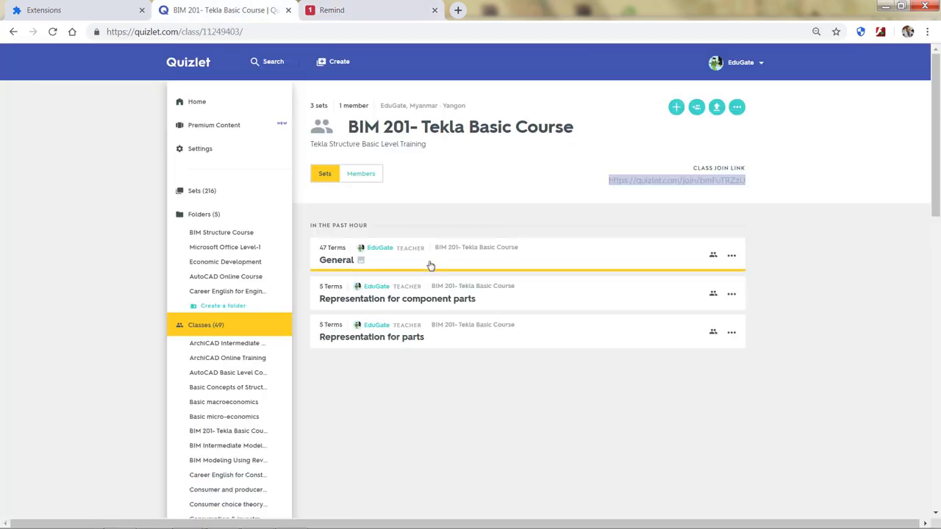
left_click(404, 338)
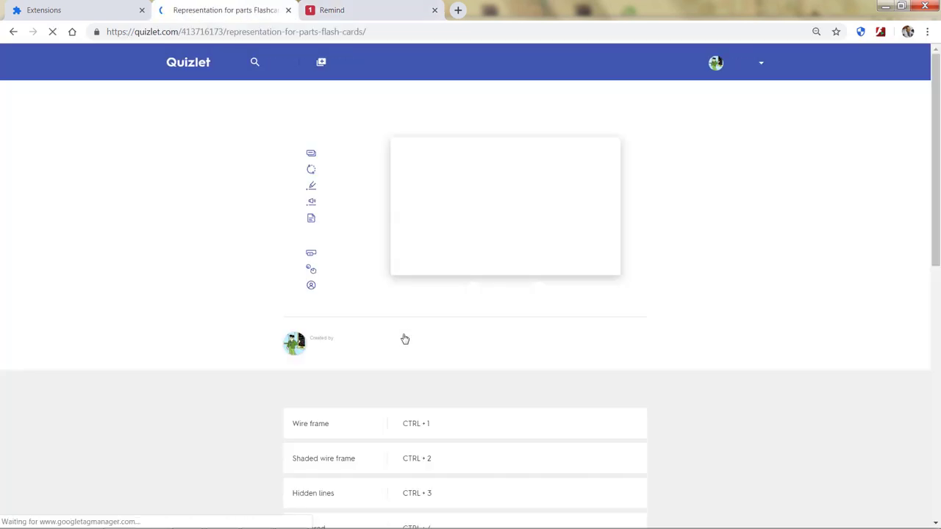
scroll(404, 338, "down", 6)
scroll(405, 337, "up", 3)
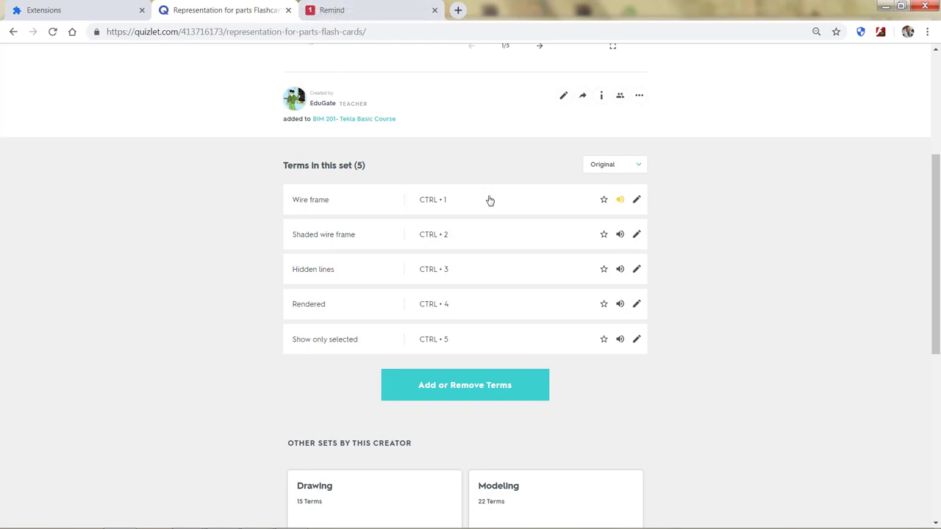
scroll(490, 200, "up", 1)
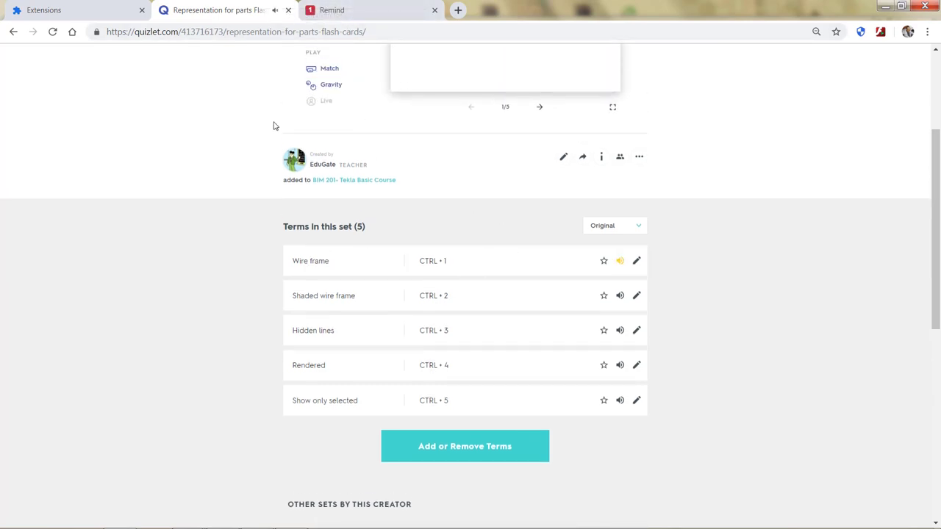
scroll(272, 126, "up", 3)
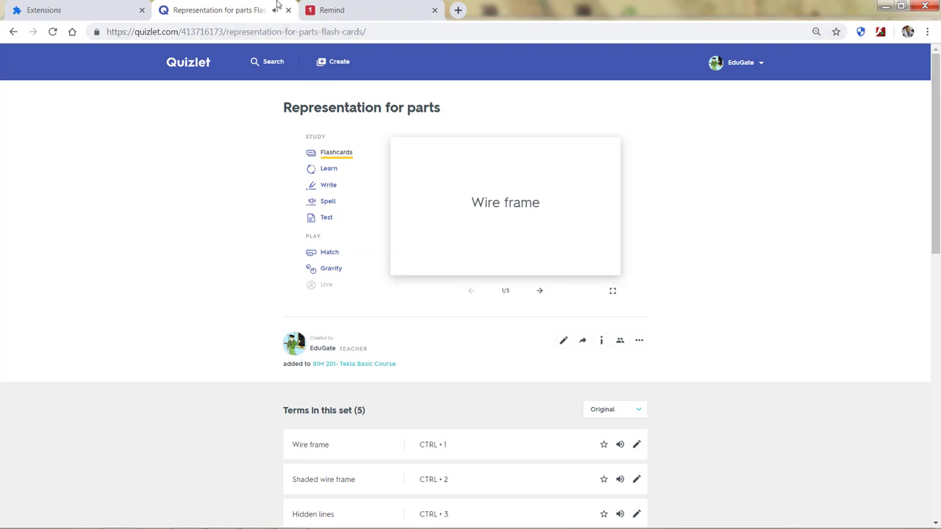
Search the web for "tekla 21 shortcuts" in a new tab and open the Tekla Structures keyboard shortcuts PDF.
left_click(458, 9)
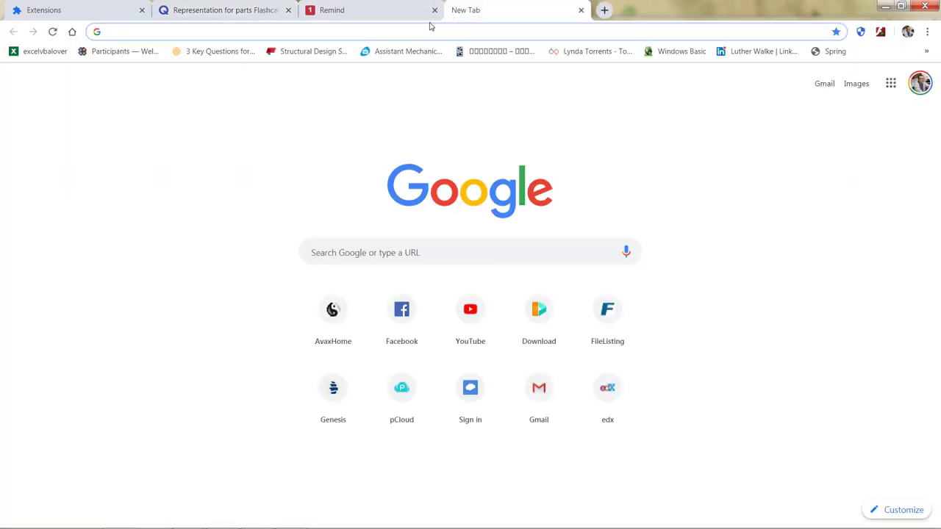
type("ထထထ")
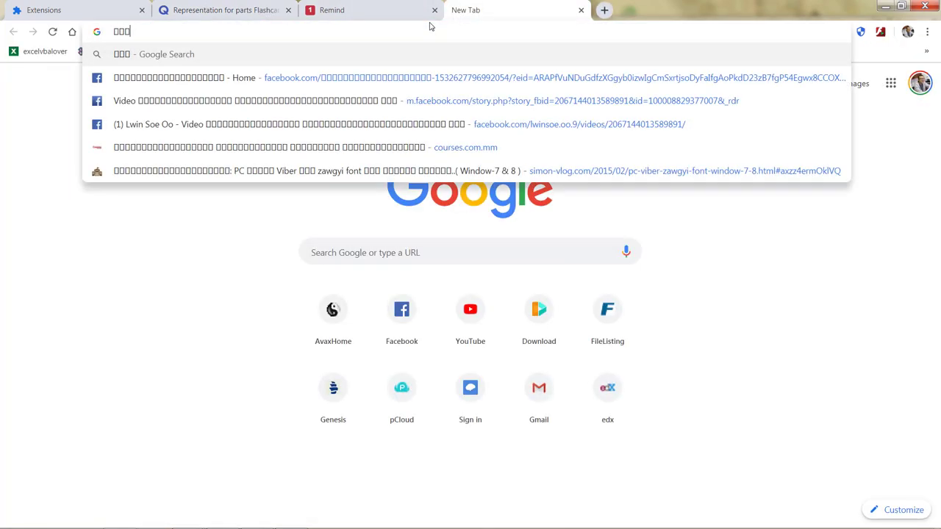
key("BackSpace")
key("BackSpace")
key("BackSpace")
type("tekla 21 shortcuts")
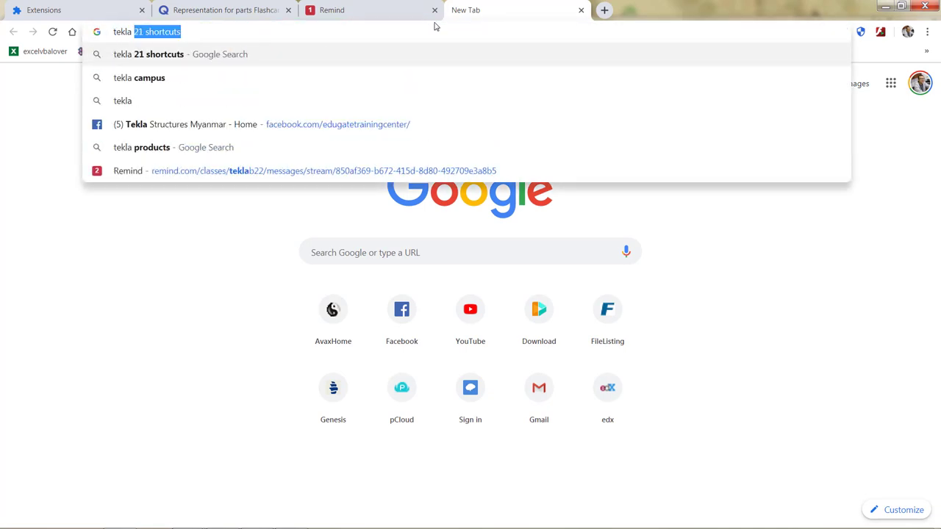
key("Return")
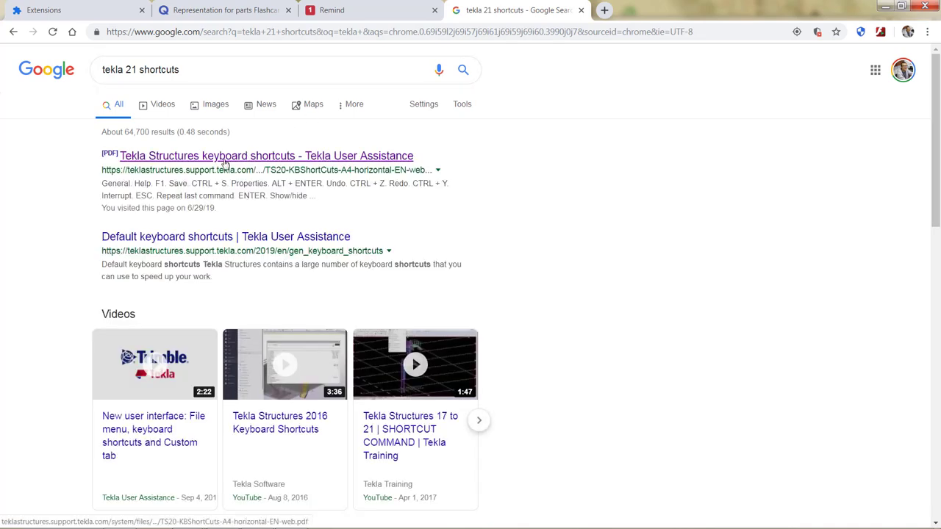
left_click(224, 159)
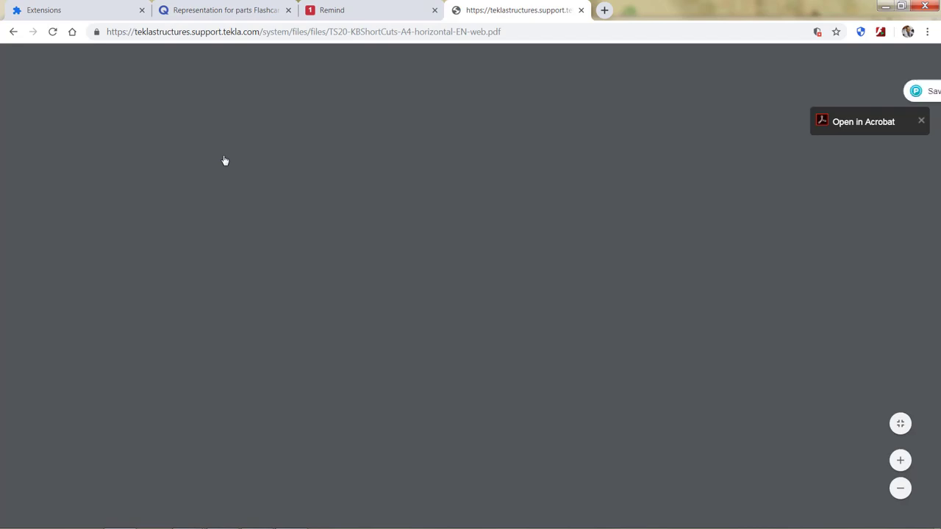
scroll(210, 320, "down", 1)
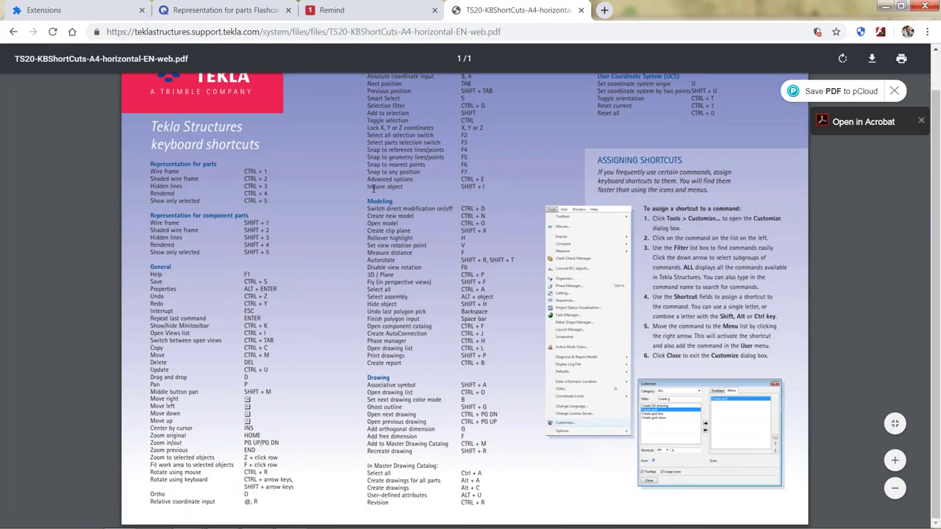
Start Learn mode for the Representation for parts set in Quizlet and answer the CTRL + 3 question with Wire frame.
left_click(204, 8)
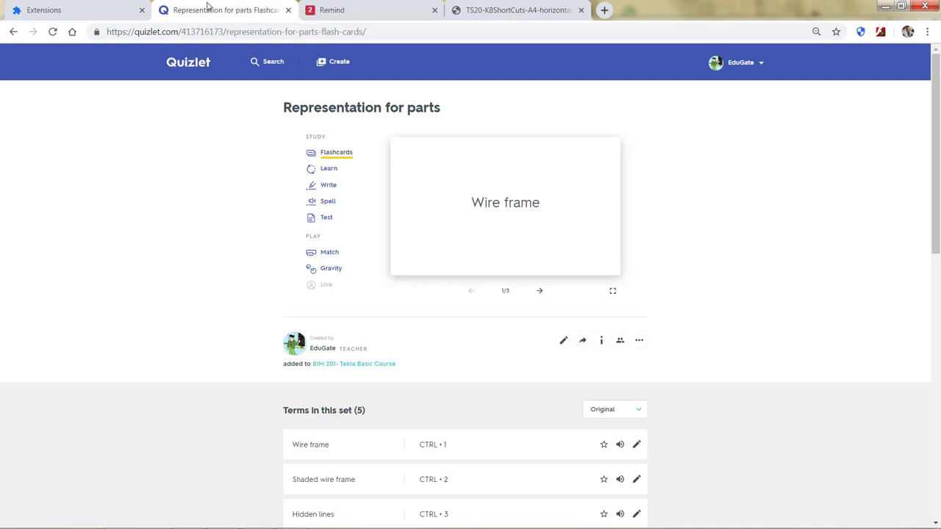
left_click(328, 175)
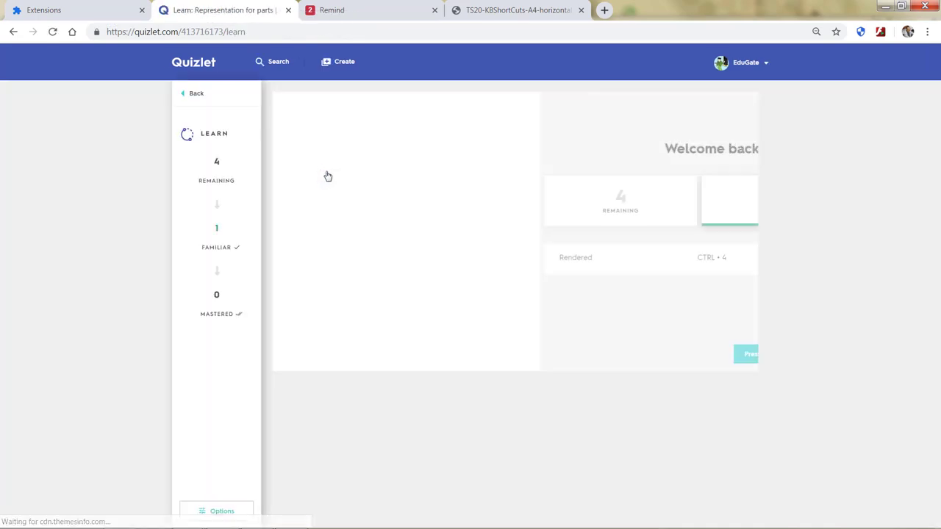
key("Return")
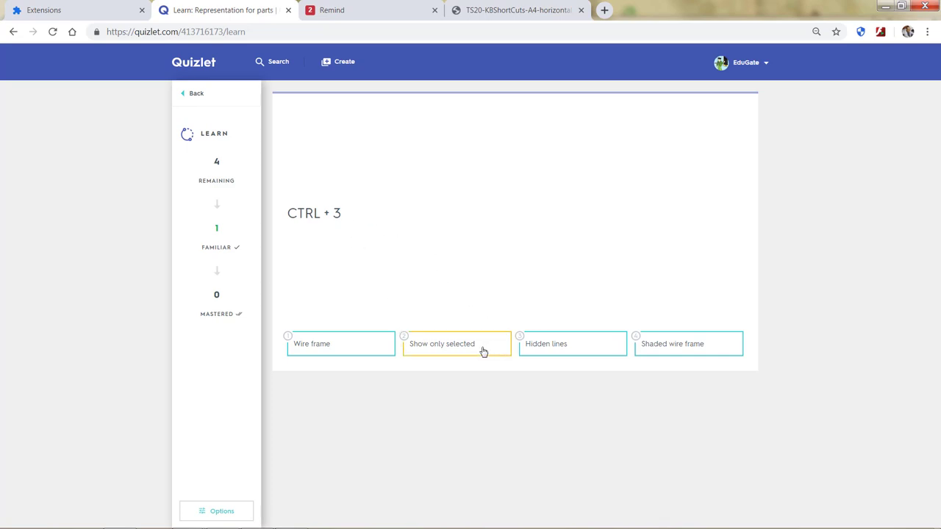
left_click(316, 353)
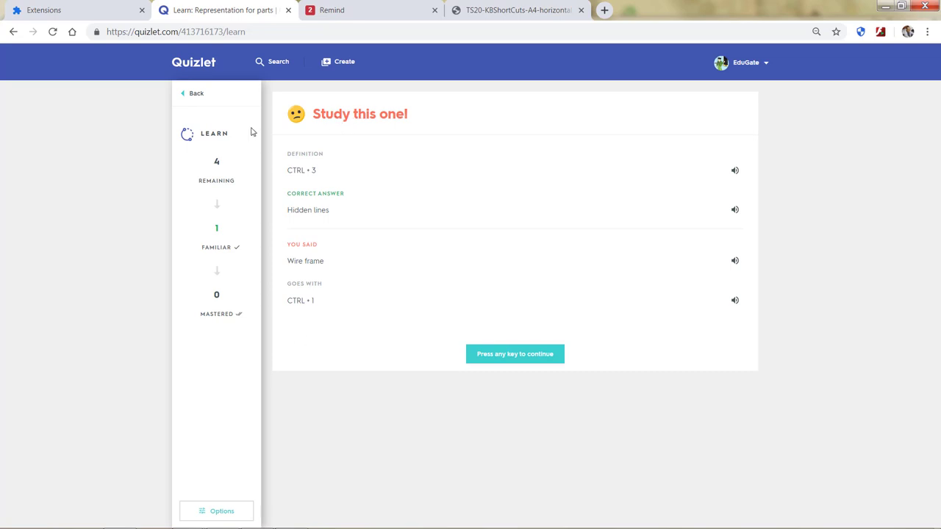
Leave Learn mode and review the terms on the Representation for parts set page.
left_click(195, 96)
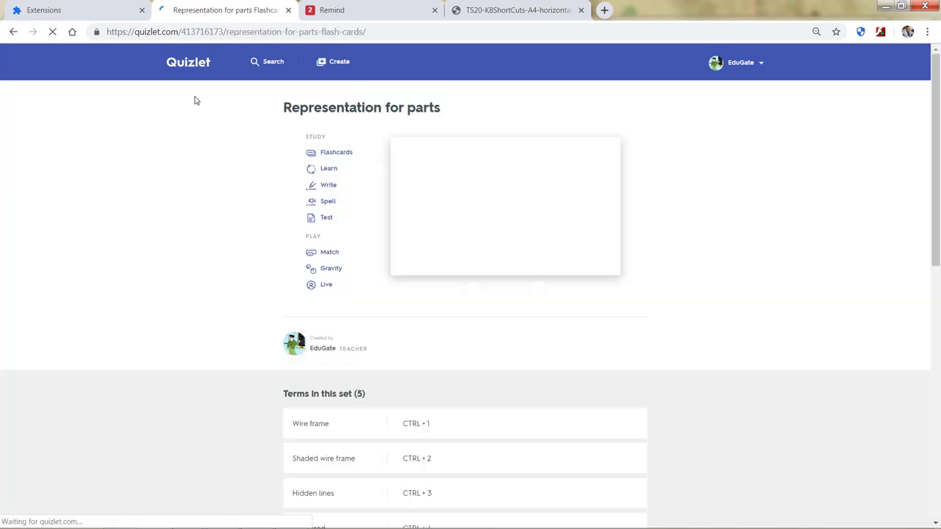
scroll(498, 350, "down", 2)
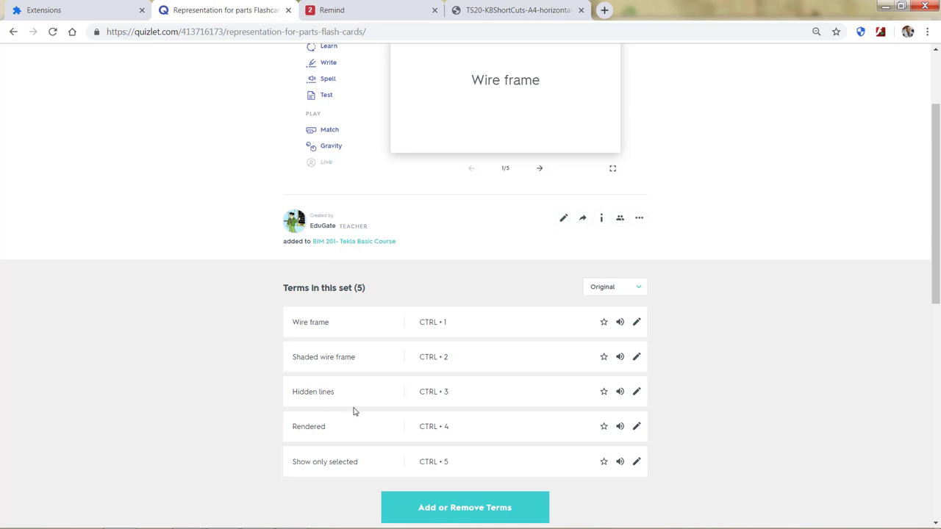
scroll(541, 233, "up", 2)
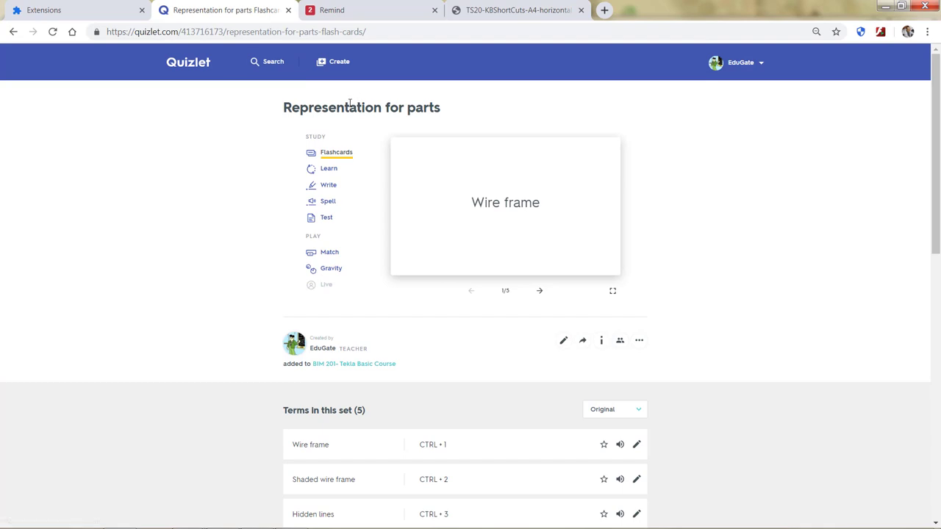
From the home page, view the BIM Structure Course folder, expand the class list and open the BIM 201- Tekla Basic Course class.
left_click(193, 68)
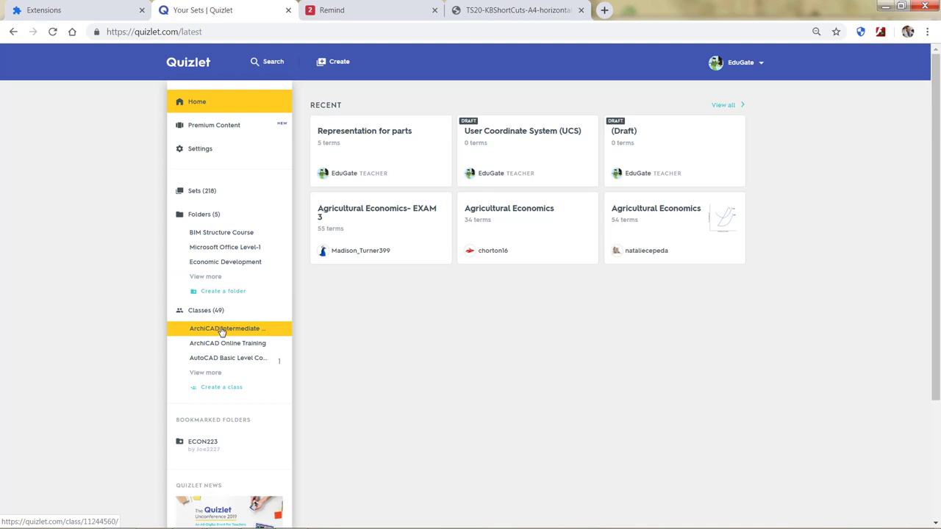
left_click(227, 232)
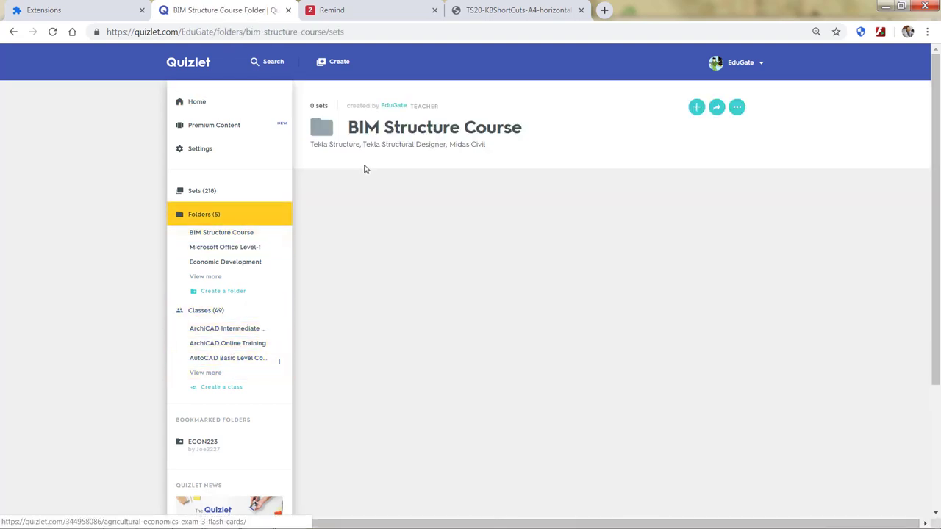
left_click(202, 372)
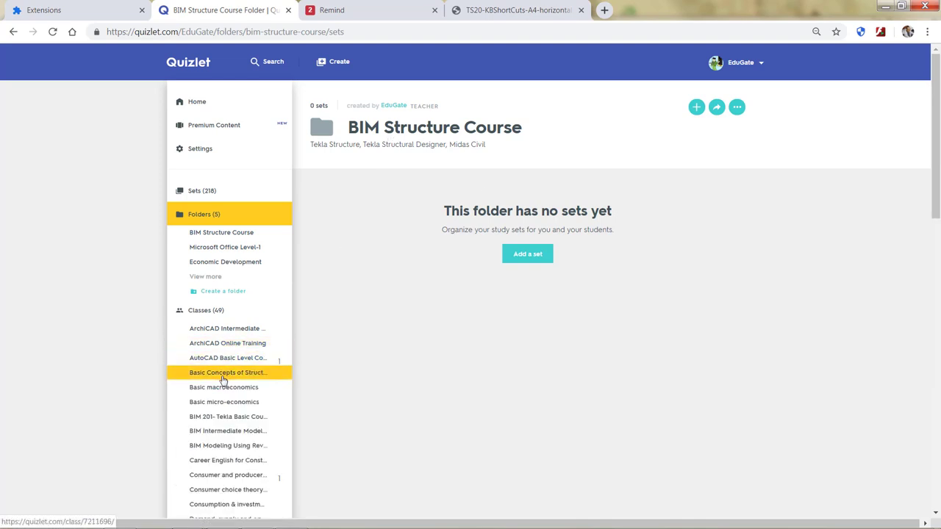
left_click(223, 416)
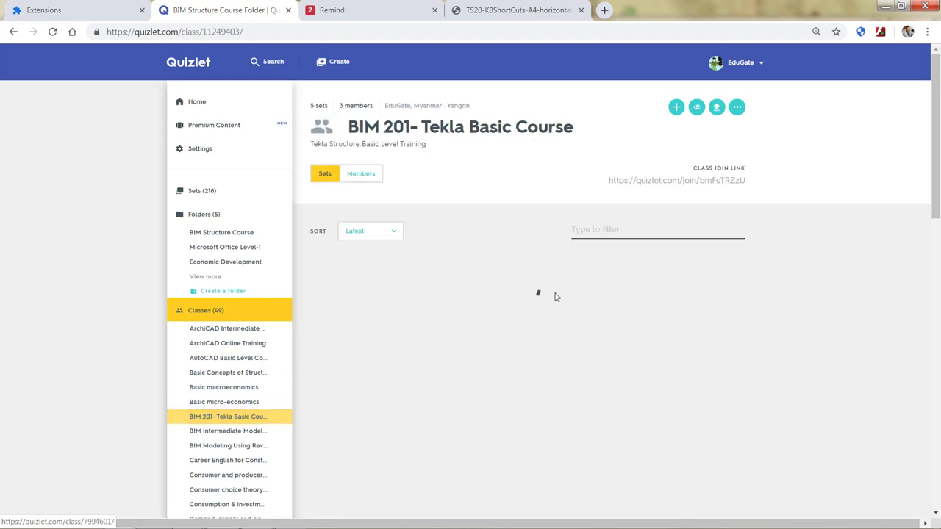
Open the class's Modeling set and read through all its terms and their keyboard shortcuts.
scroll(558, 294, "down", 1)
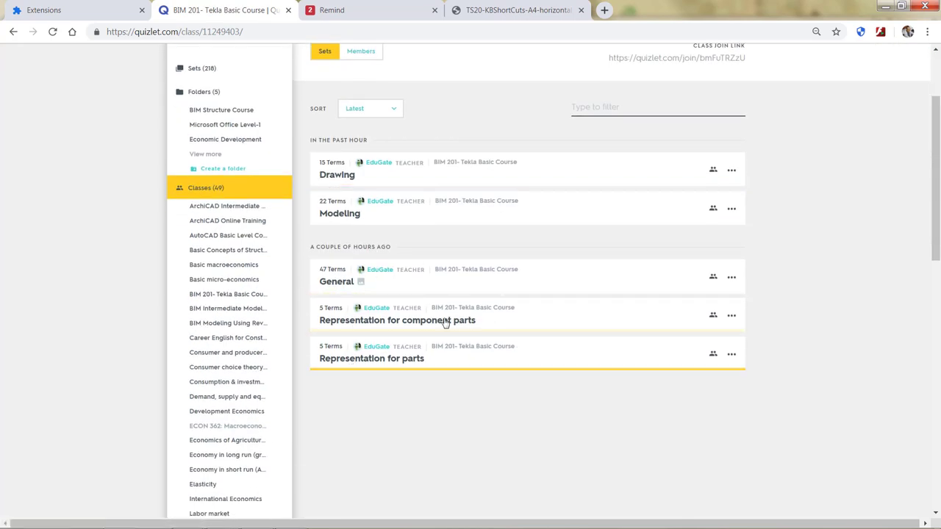
left_click(451, 211)
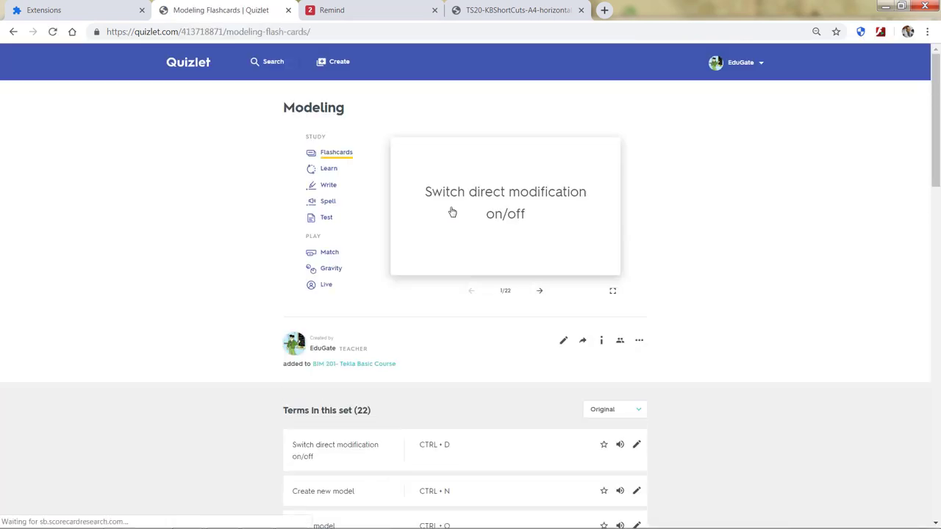
scroll(452, 212, "down", 3)
scroll(452, 211, "down", 2)
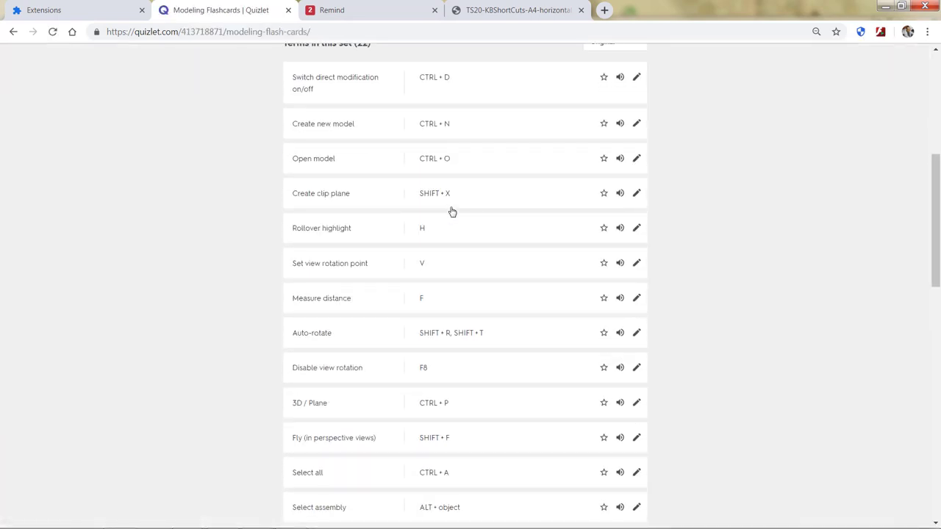
scroll(452, 212, "down", 5)
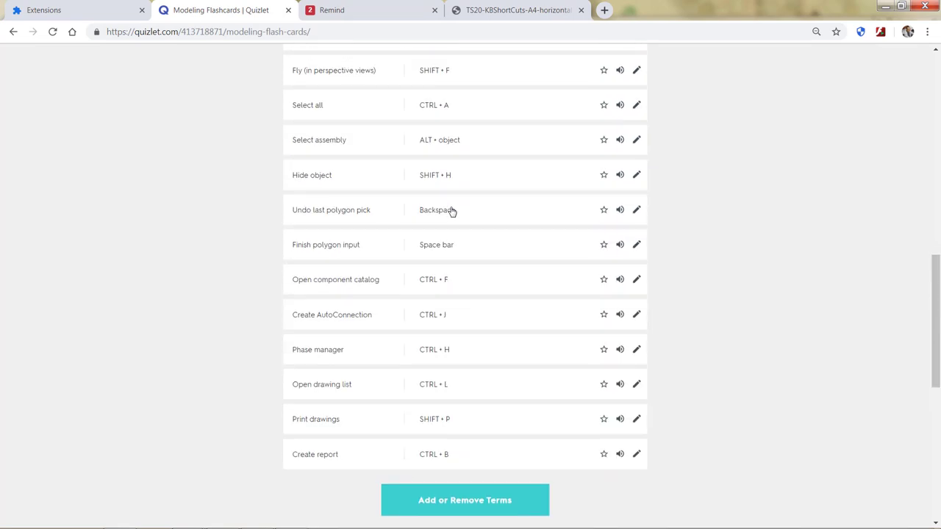
scroll(452, 211, "up", 3)
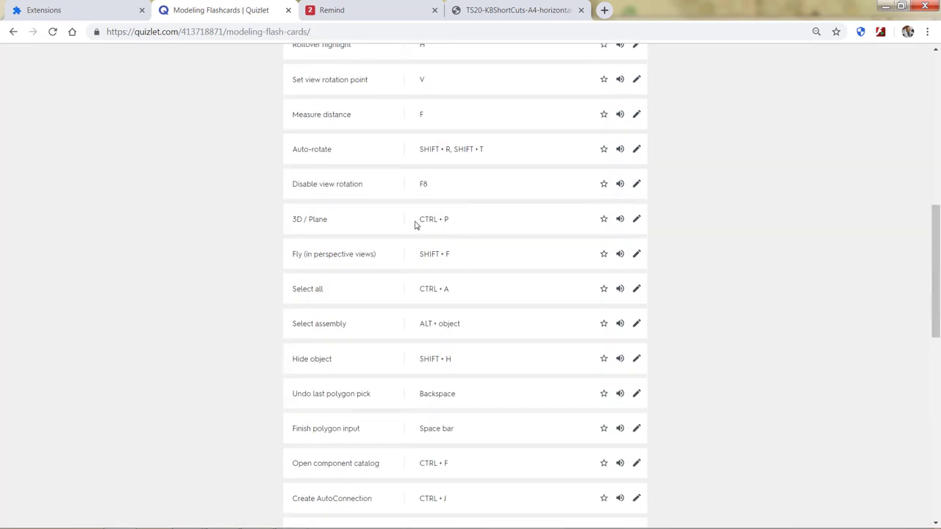
scroll(415, 225, "down", 5)
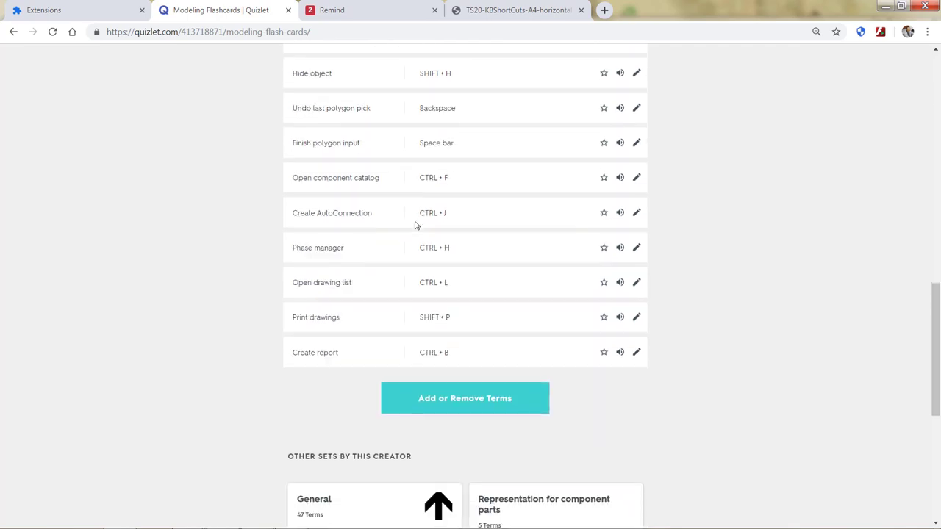
scroll(409, 225, "up", 10)
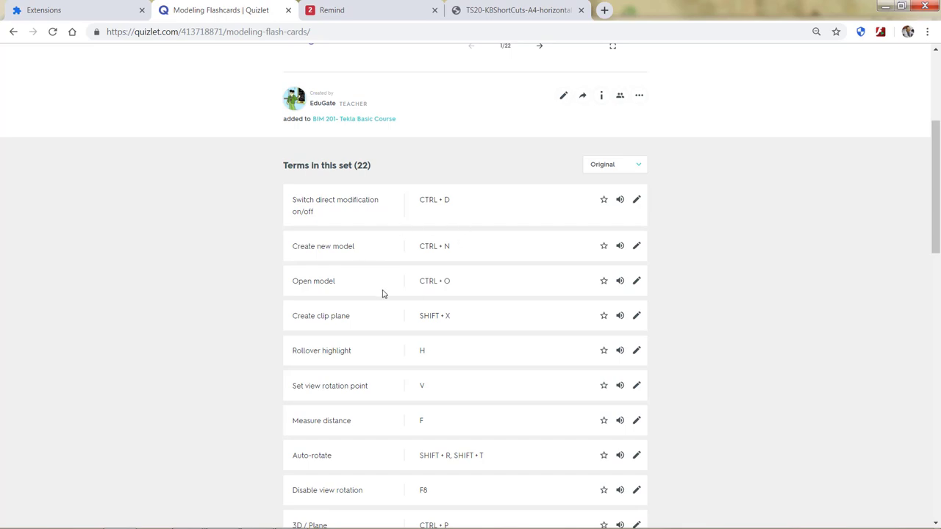
scroll(382, 294, "down", 3)
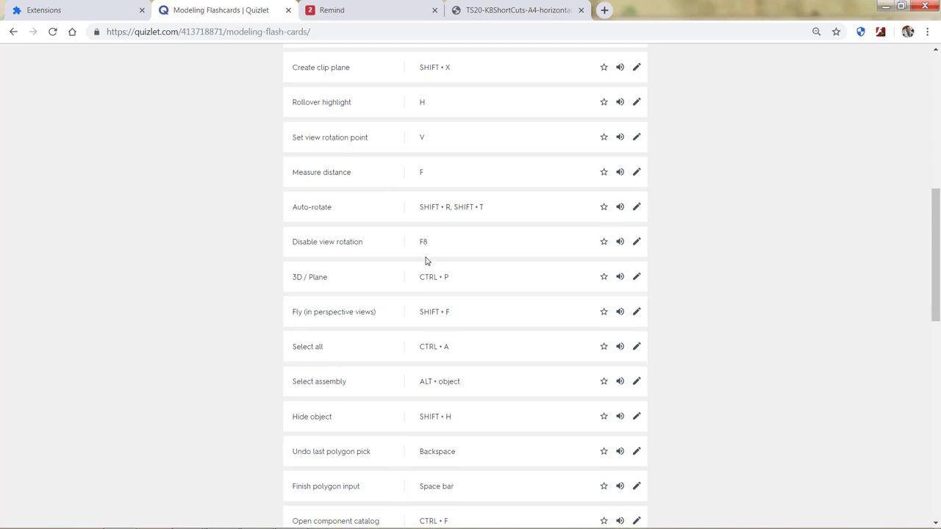
scroll(425, 259, "down", 7)
scroll(426, 259, "up", 3)
scroll(425, 260, "up", 15)
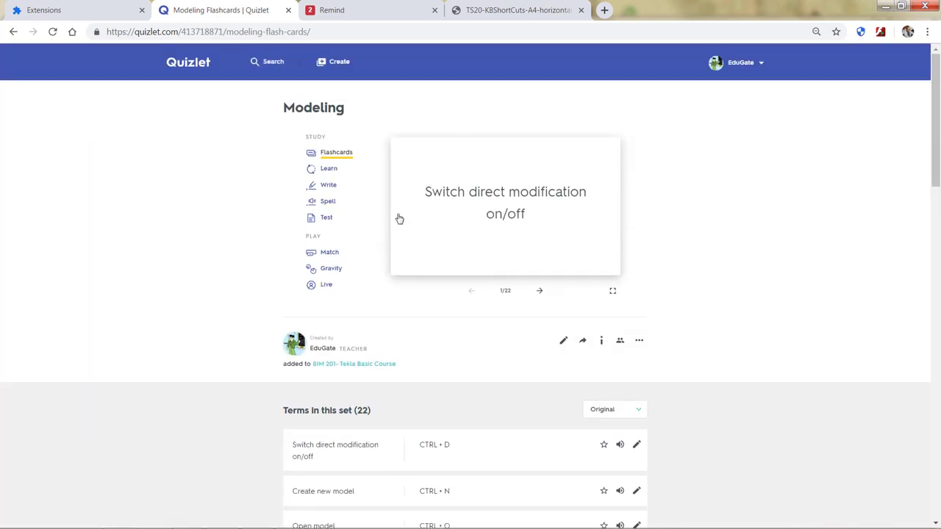
Return to the BIM 201- Tekla Basic Course class page and review its list of study sets.
left_click(334, 368)
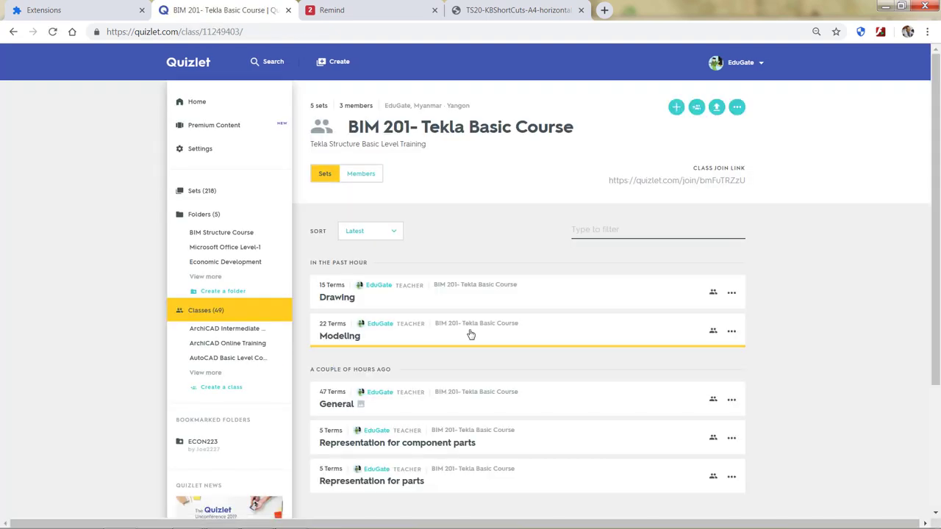
scroll(471, 334, "down", 3)
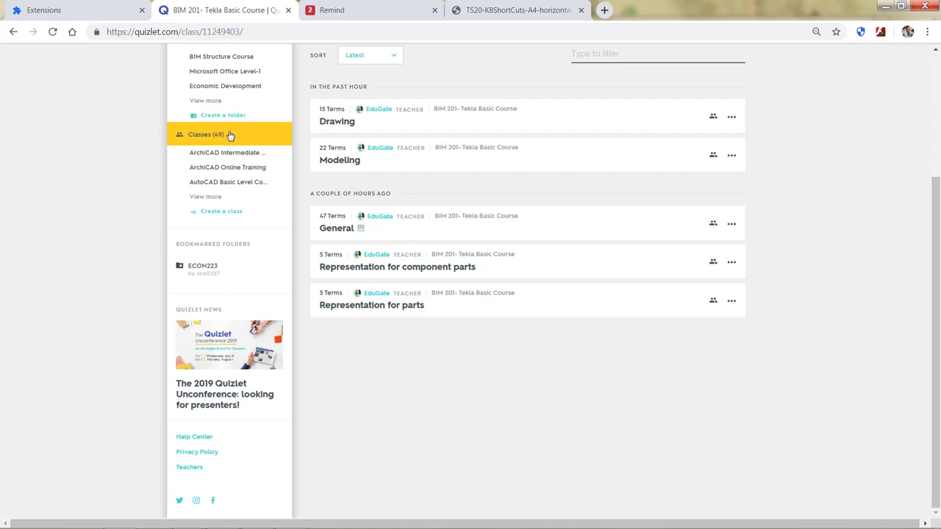
Open the class's Drawing set and read through its terms and their keyboard shortcuts.
left_click(352, 125)
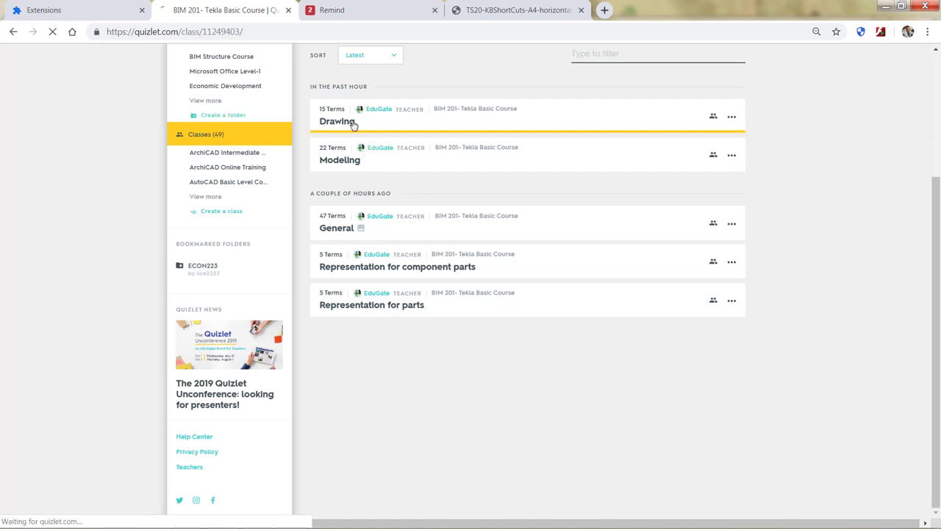
scroll(352, 130, "down", 3)
scroll(352, 130, "down", 2)
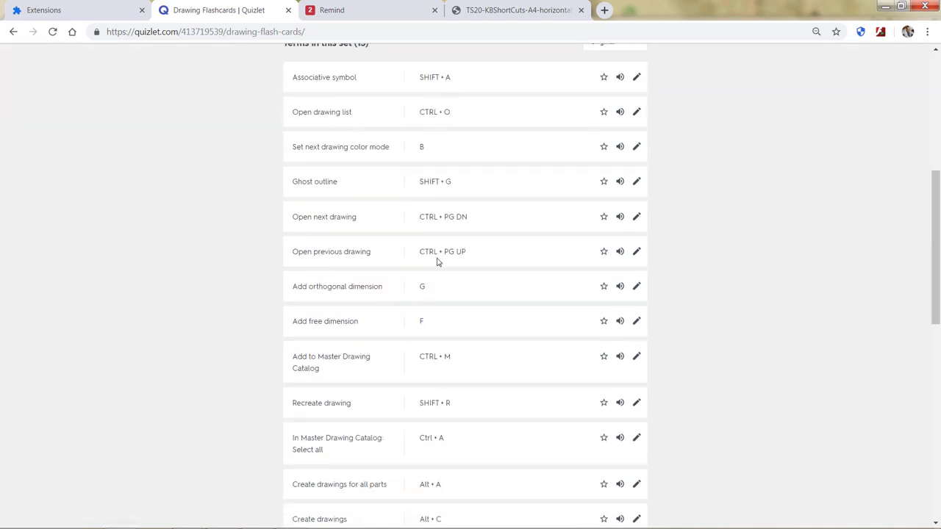
scroll(434, 281, "down", 3)
scroll(435, 281, "up", 8)
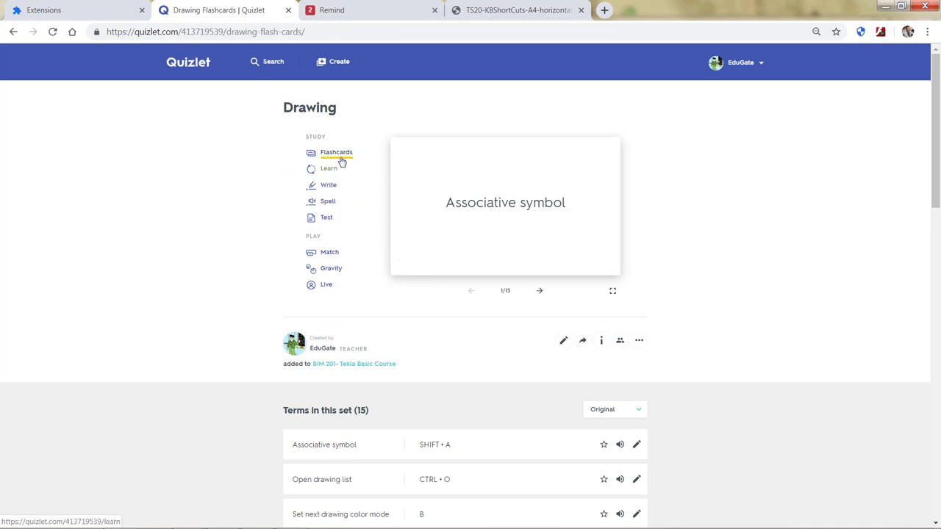
Switch the browser to full screen, enlarge the Drawing set's flashcards and flip the Associative symbol card between term and shortcut.
key("F11")
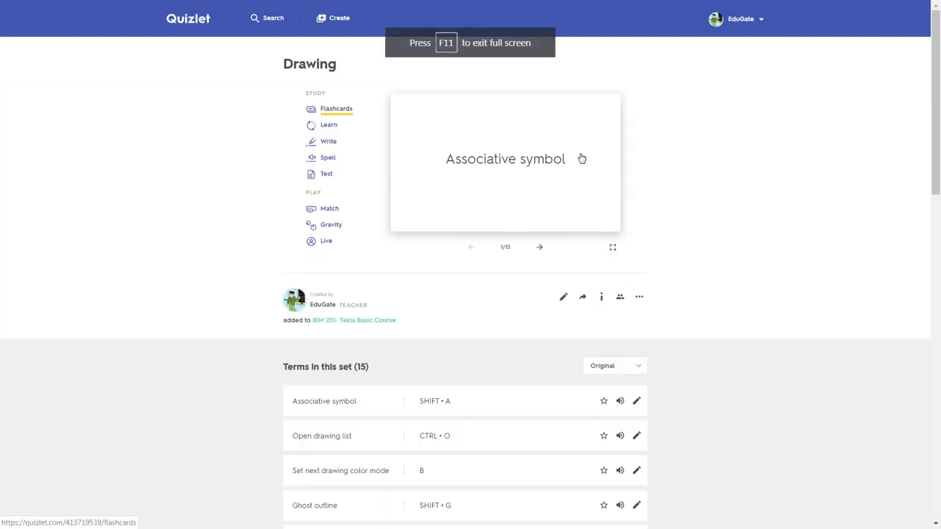
left_click(613, 249)
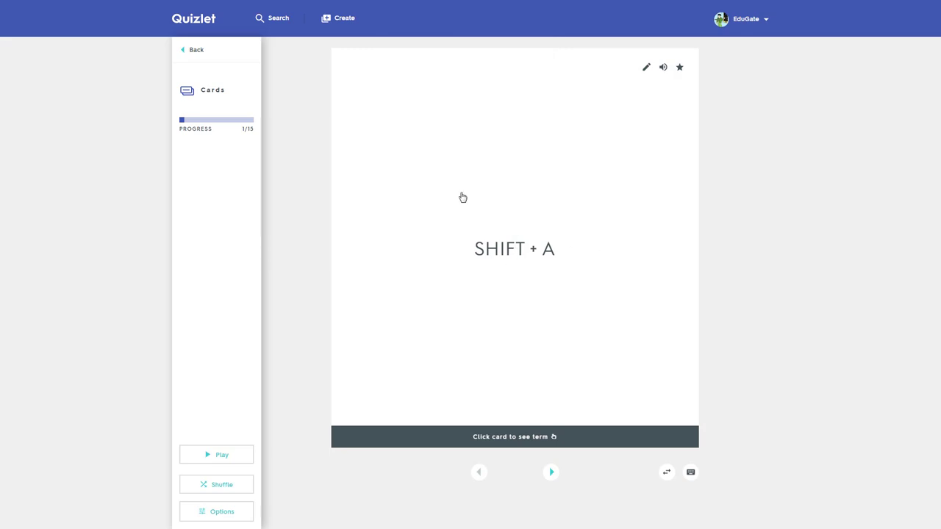
left_click(559, 232)
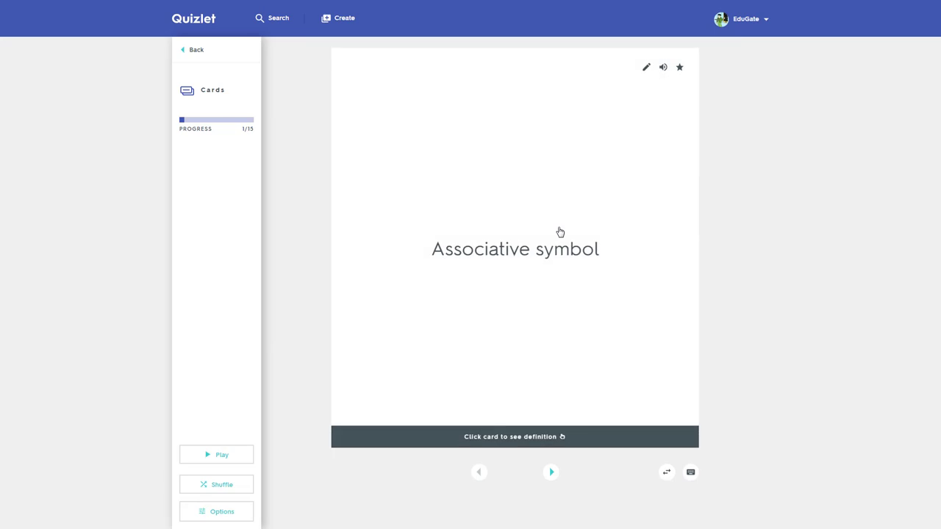
left_click(560, 233)
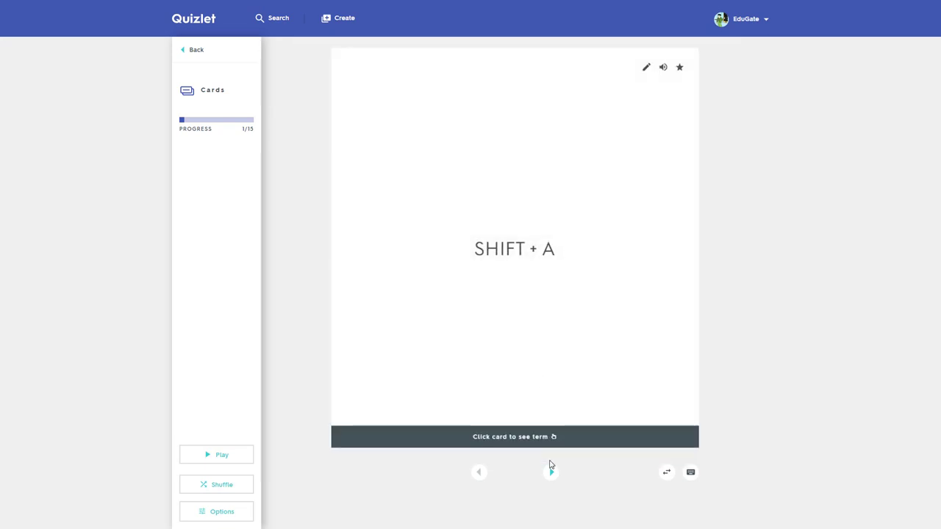
Study the Open drawing list, Set next drawing color mode and Ghost outline flashcards by flipping them, and return to the set page.
left_click(551, 471)
left_click(581, 293)
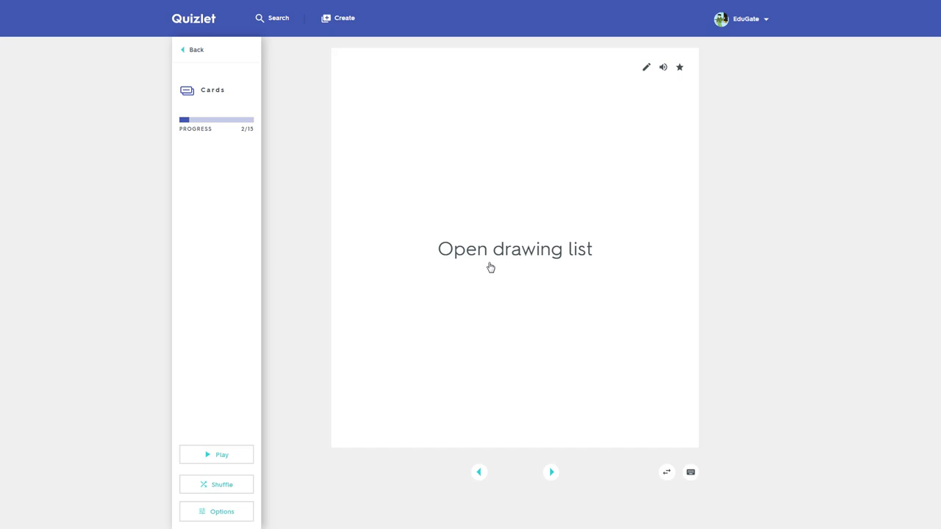
left_click(607, 296)
left_click(551, 473)
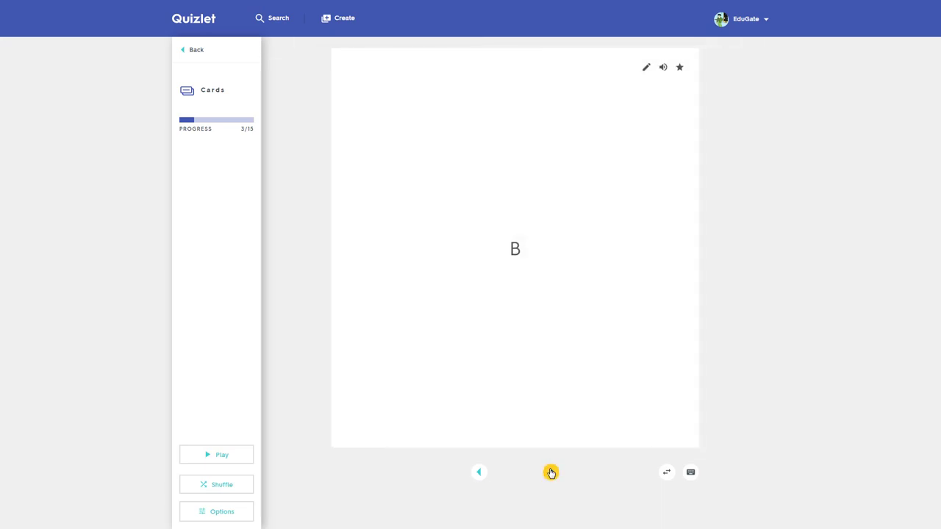
left_click(599, 346)
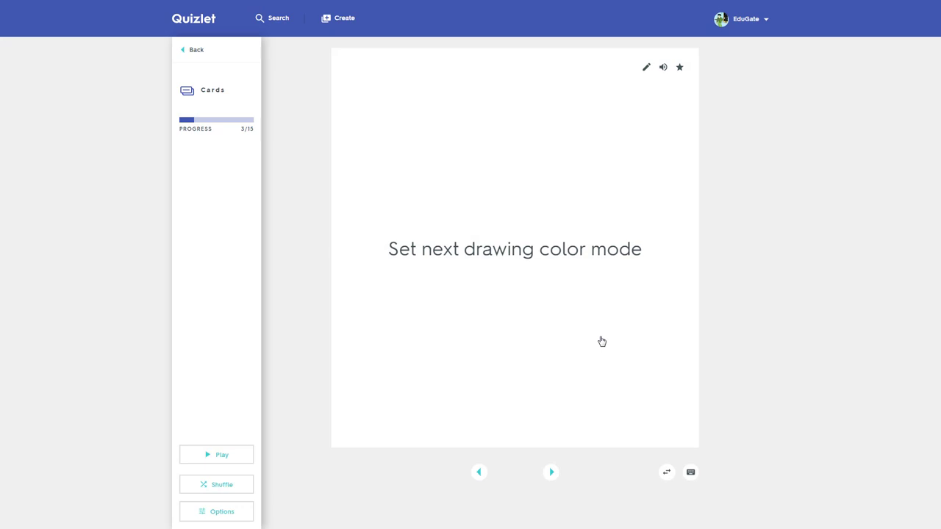
left_click(601, 341)
left_click(601, 341)
left_click(551, 474)
left_click(613, 303)
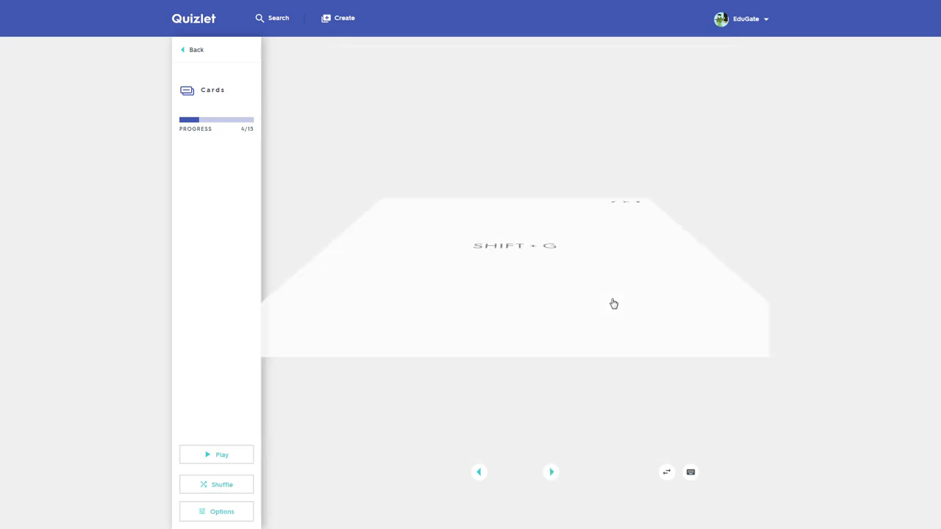
left_click(614, 303)
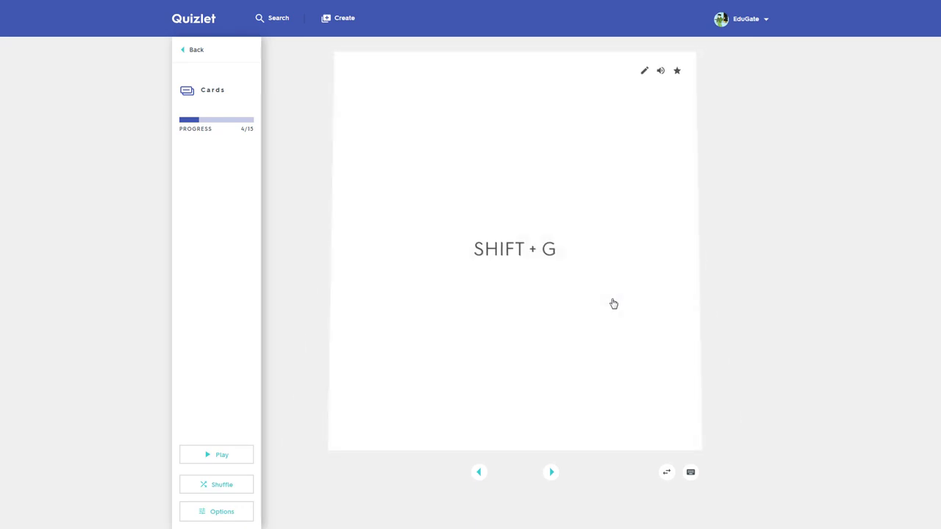
left_click(196, 53)
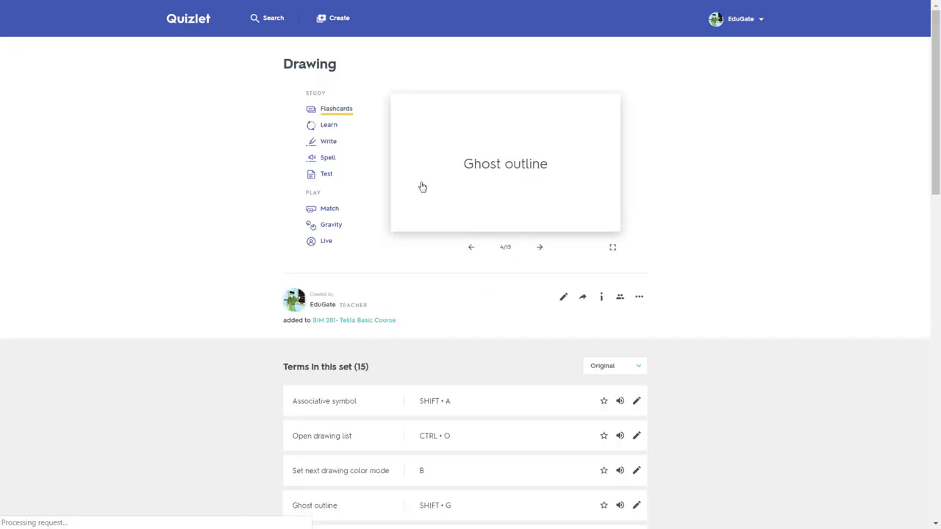
Play the Drawing set's Match game, pairing every term with its shortcut, and leave the replayed round for the set page.
left_click(322, 215)
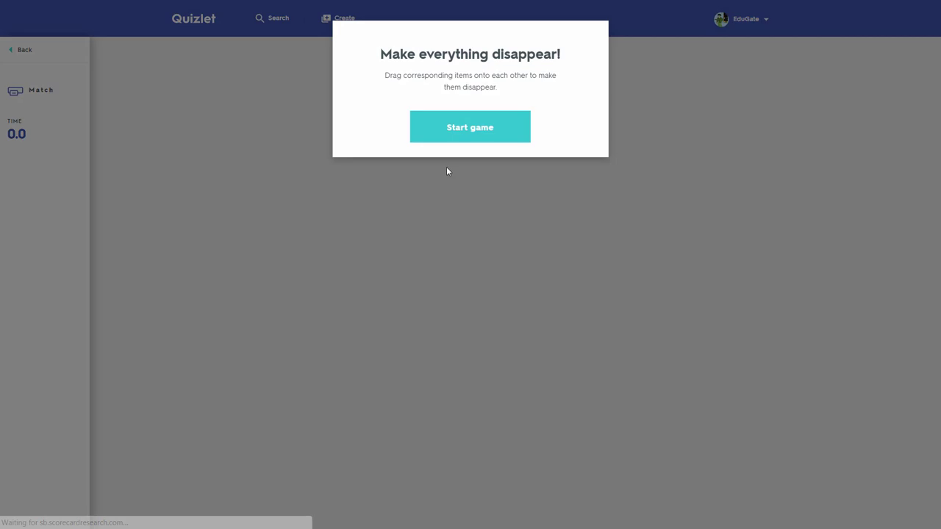
left_click(491, 139)
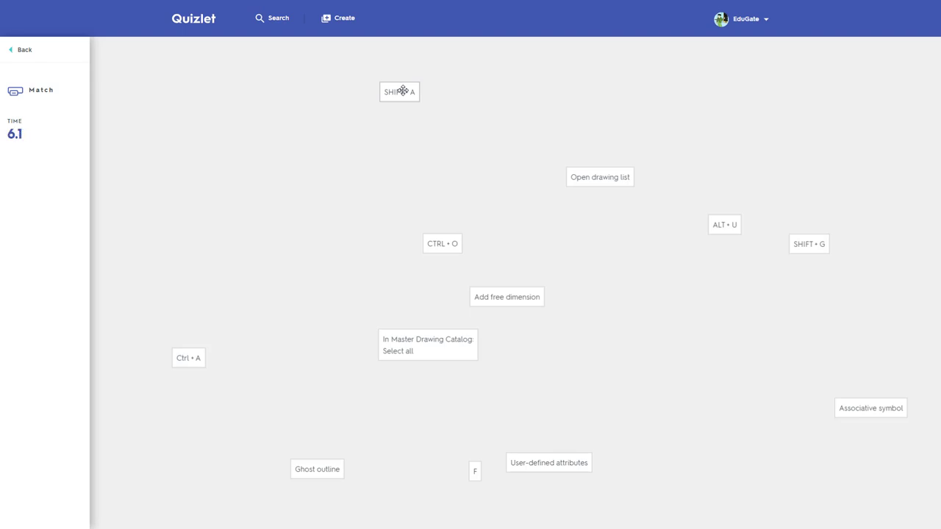
left_click_drag(403, 91, 858, 416)
left_click_drag(819, 243, 331, 477)
mouse_move(190, 359)
left_mouse_down()
mouse_move(313, 311)
mouse_move(404, 309)
mouse_move(512, 357)
mouse_move(535, 417)
mouse_move(375, 299)
mouse_move(373, 285)
left_mouse_up()
left_click_drag(451, 242, 600, 174)
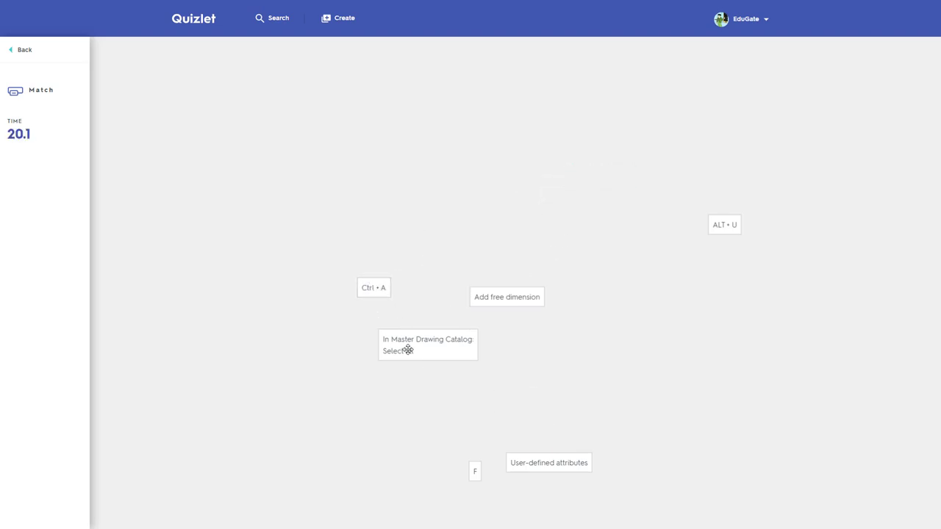
left_click_drag(475, 472, 519, 292)
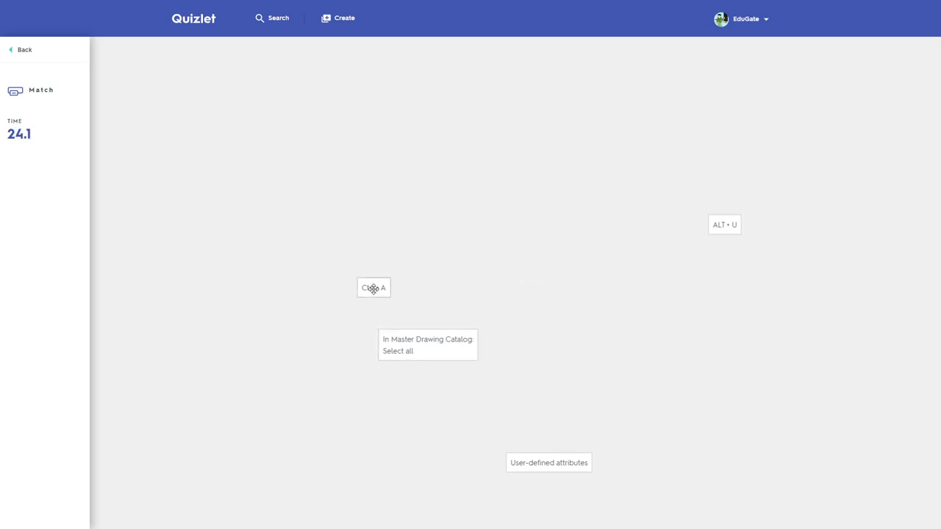
mouse_move(374, 288)
left_mouse_down()
mouse_move(419, 346)
mouse_move(461, 346)
left_mouse_up()
left_click_drag(721, 224, 531, 461)
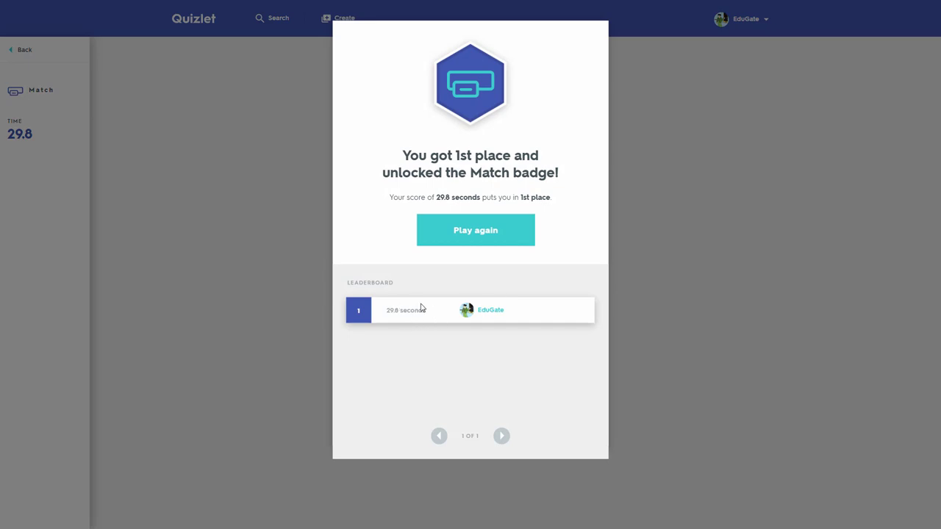
left_click(482, 237)
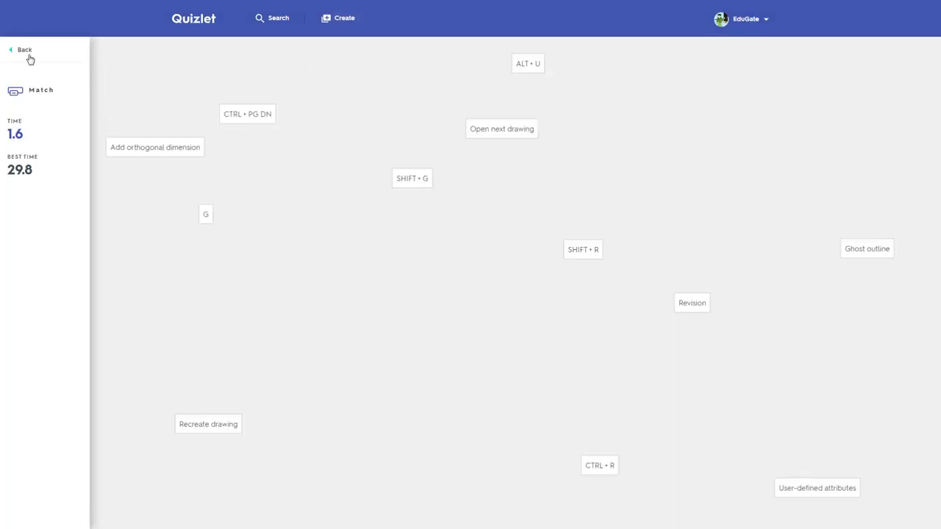
left_click(30, 56)
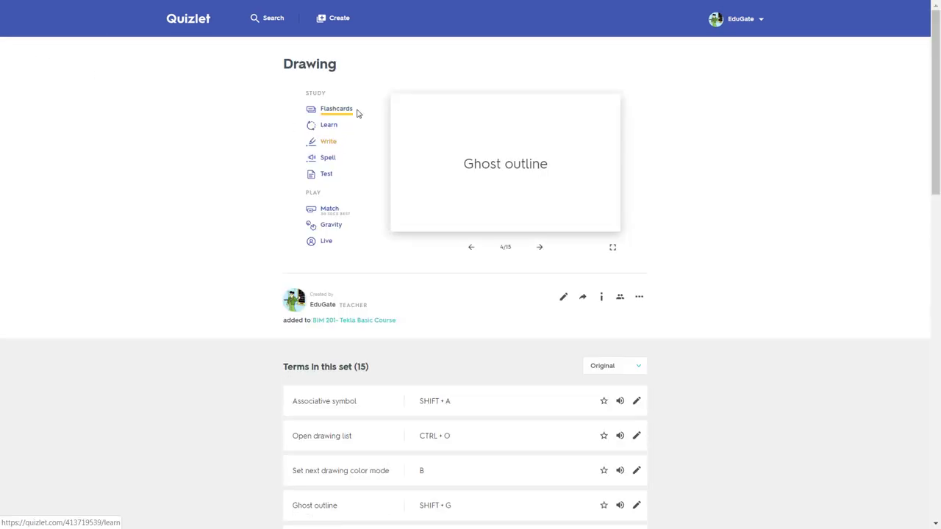
Flip the Ghost outline card and preview the Drawing set's Learn mode without answering, returning to the set page.
left_click(607, 215)
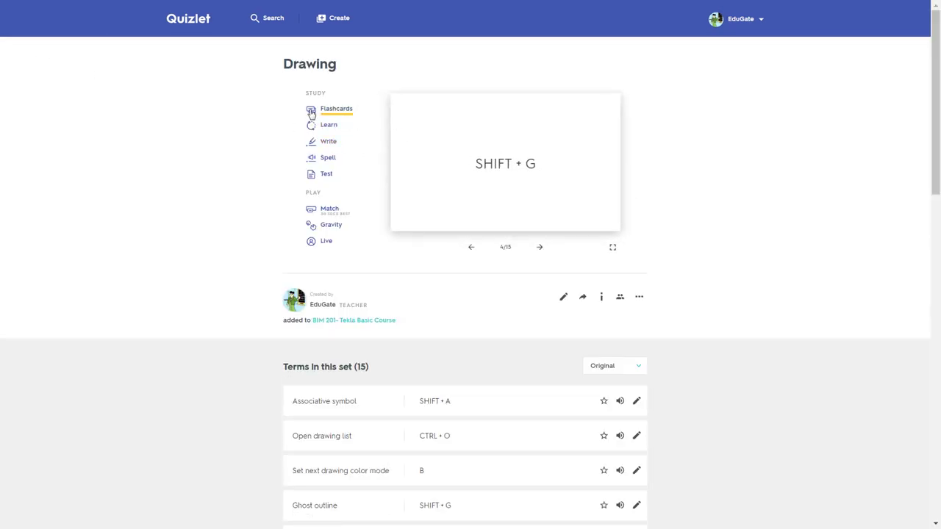
left_click(328, 127)
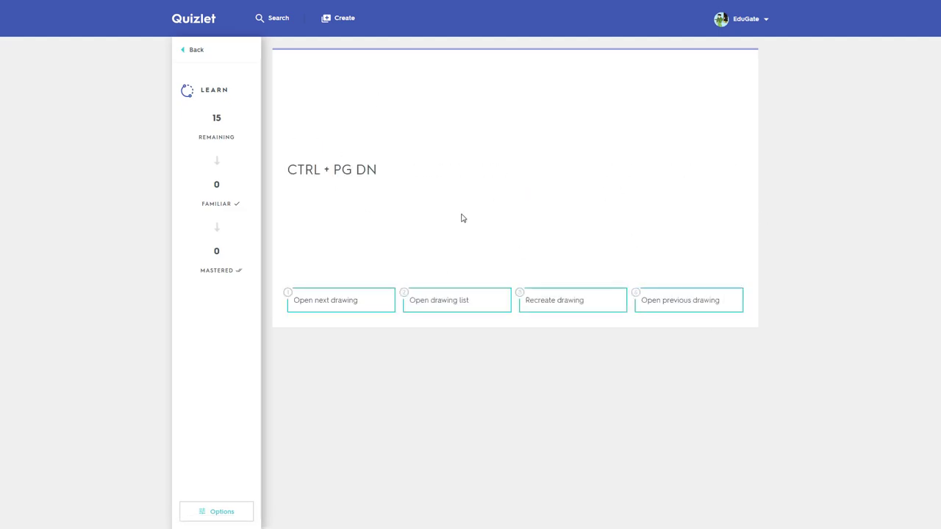
left_click(196, 51)
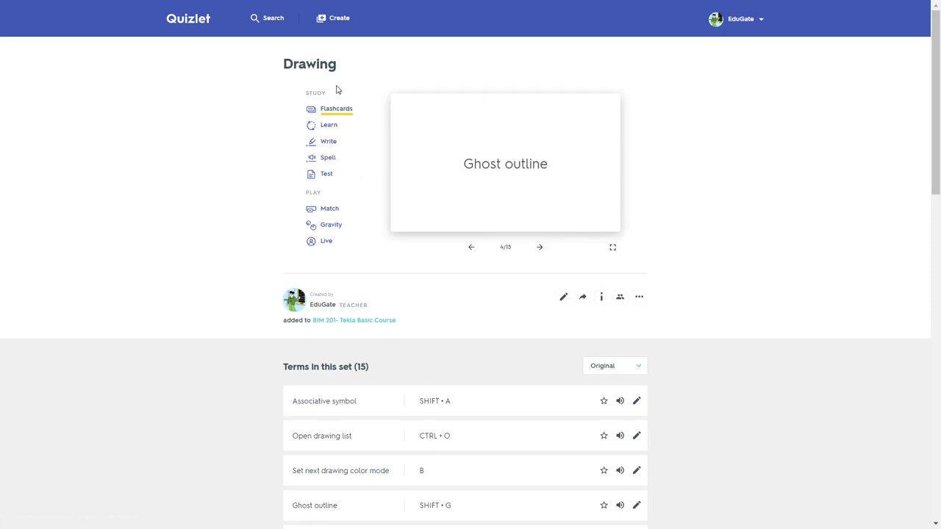
Open the Drawing set's print page and preview the Glossary, Small, Large and 3" x 5" Index card layouts.
left_click(638, 296)
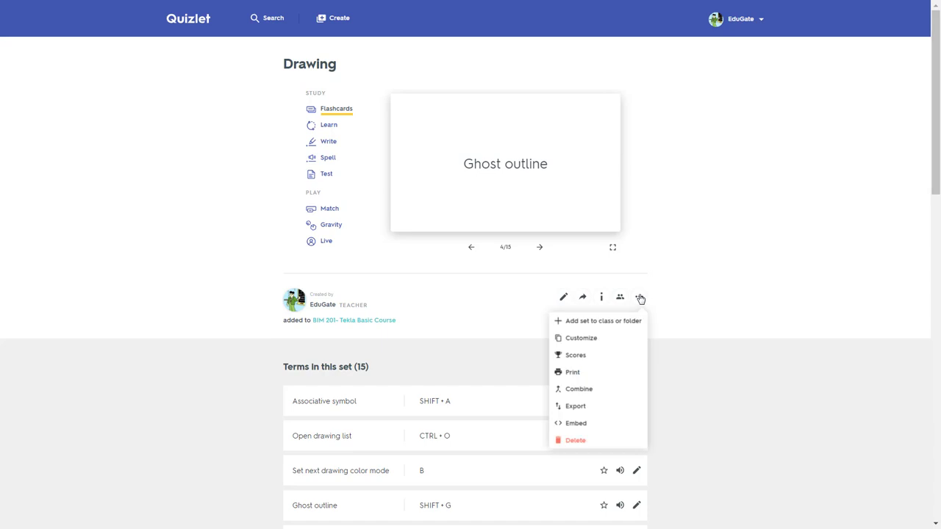
left_click(591, 373)
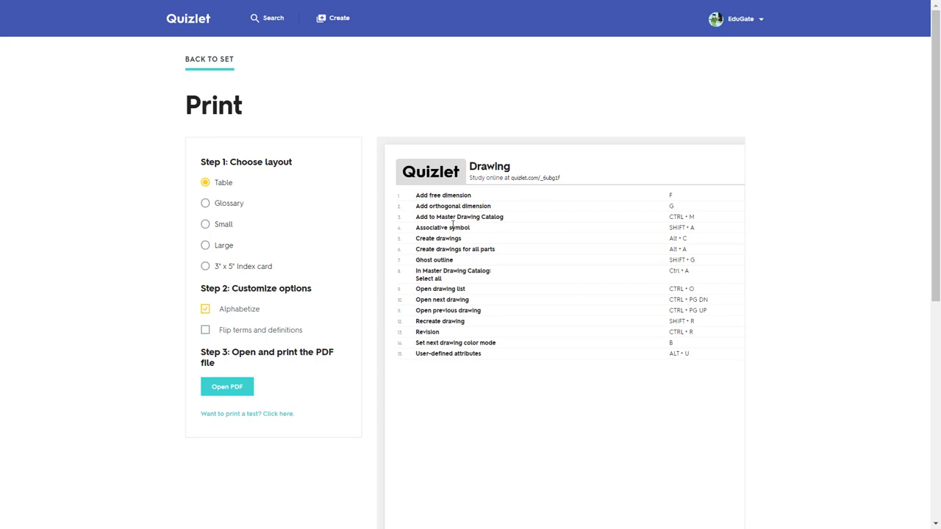
left_click(233, 206)
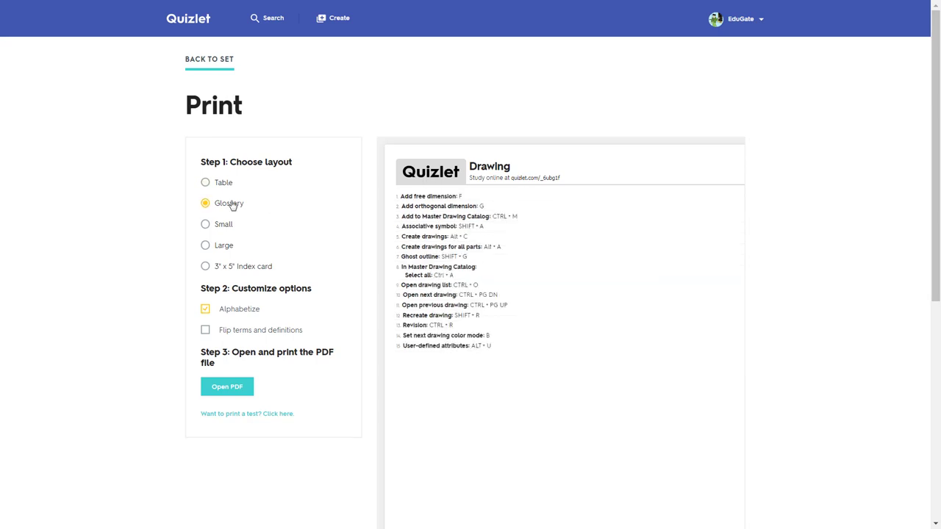
left_click(219, 230)
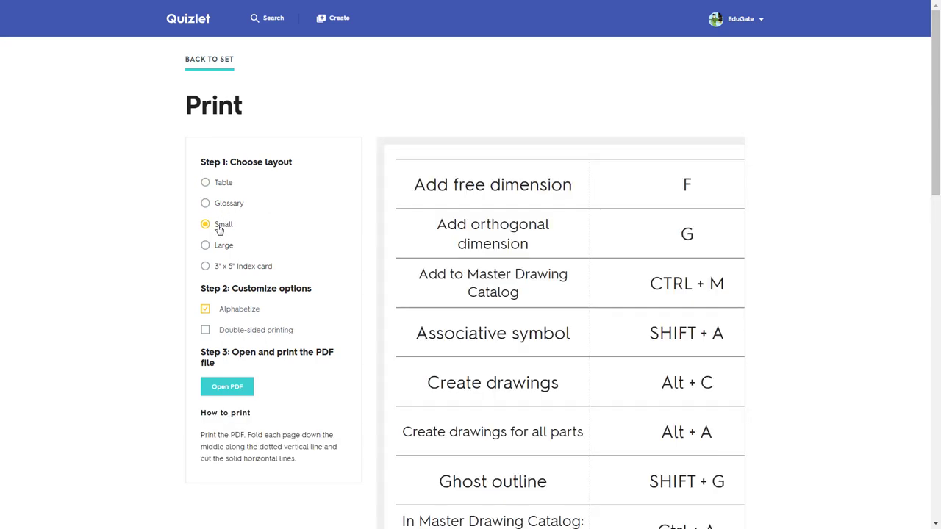
left_click(212, 251)
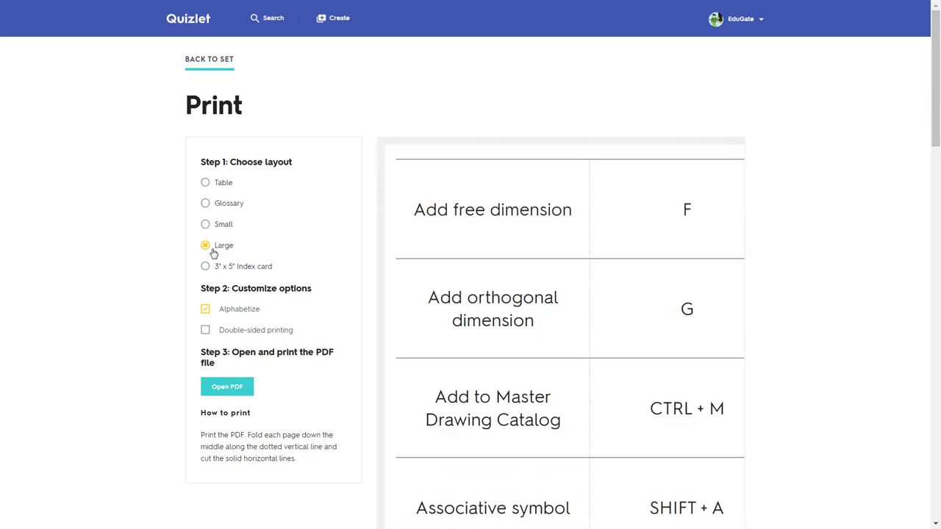
left_click(212, 272)
scroll(520, 255, "down", 20)
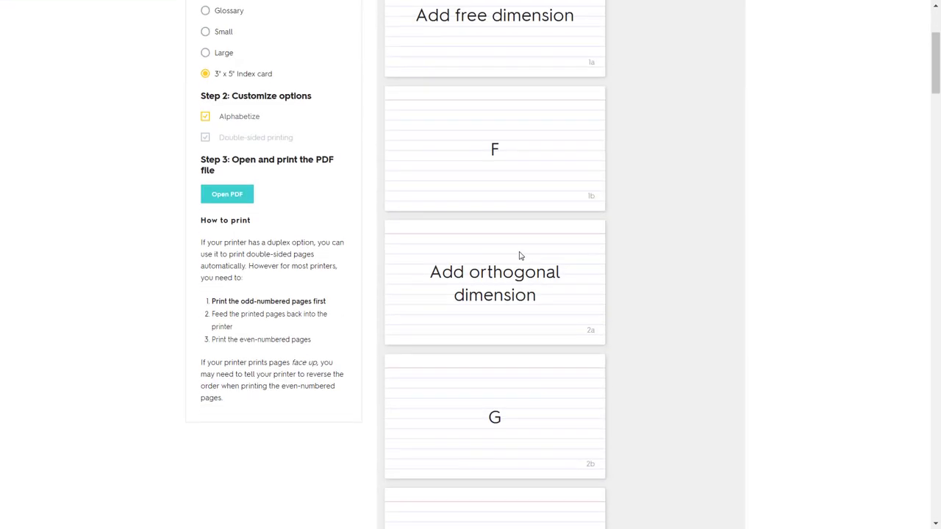
scroll(520, 251, "up", 20)
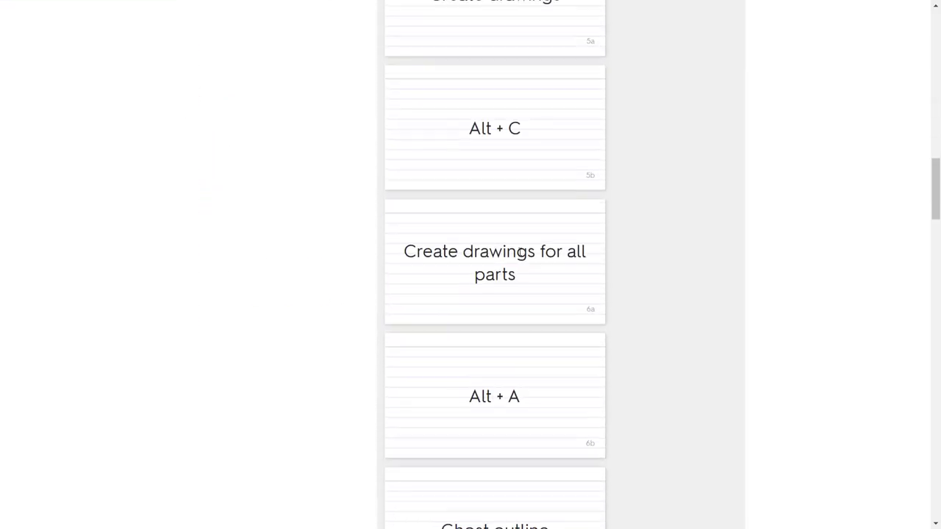
scroll(520, 249, "up", 2)
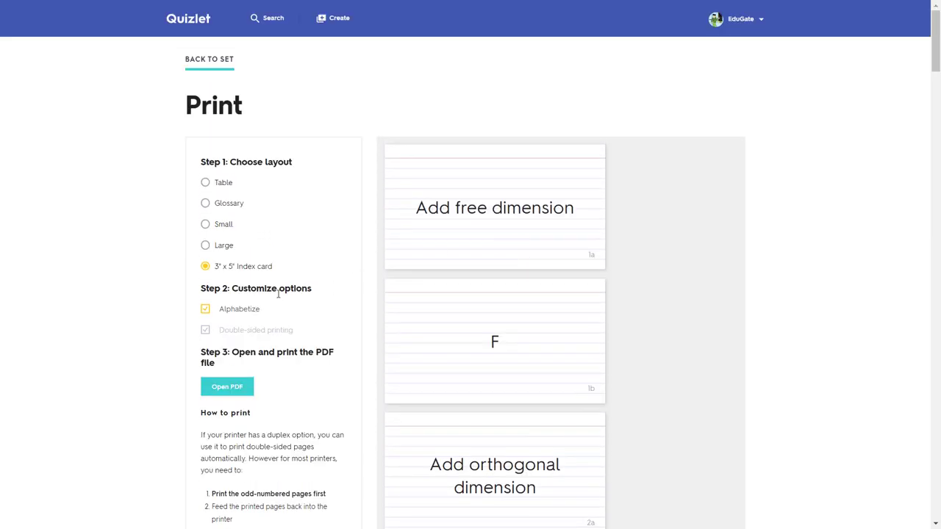
Choose the Table print layout, view its PDF in a maximized window, and return to the print page outside full screen.
left_click(210, 188)
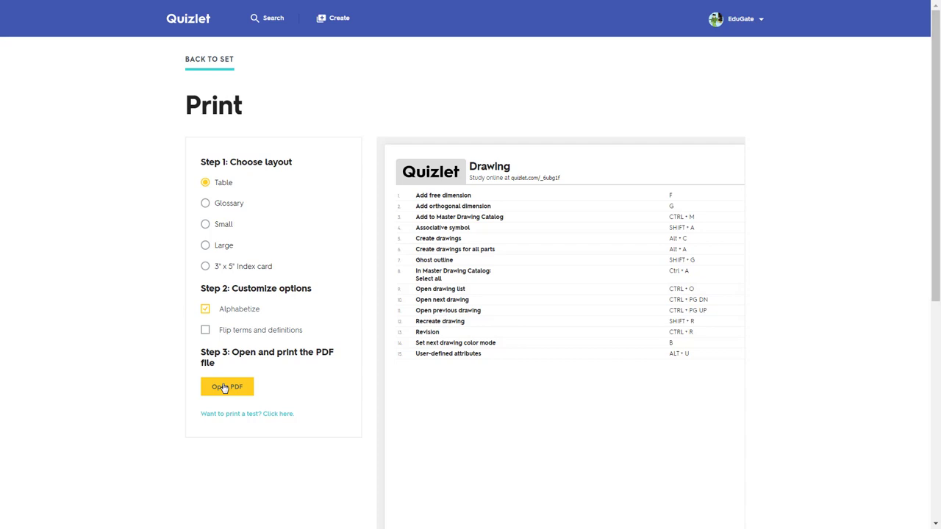
left_click(225, 387)
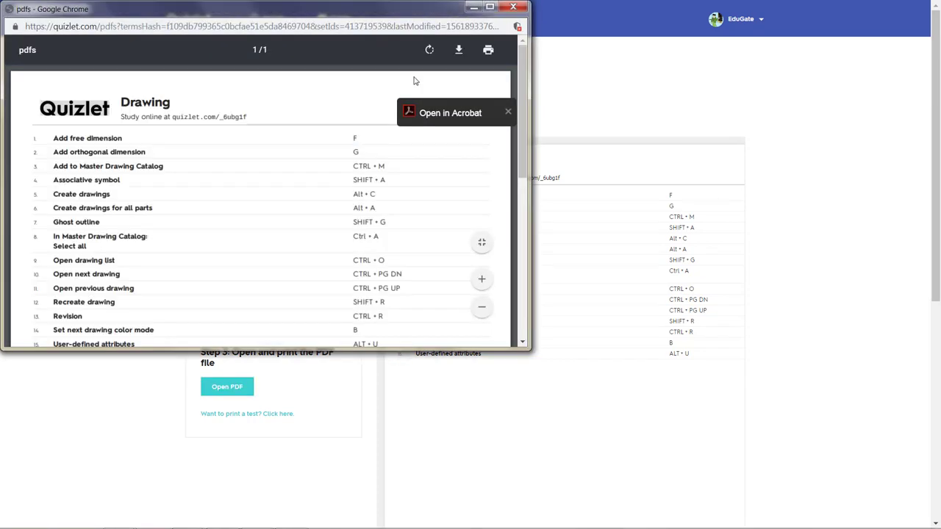
left_click(489, 6)
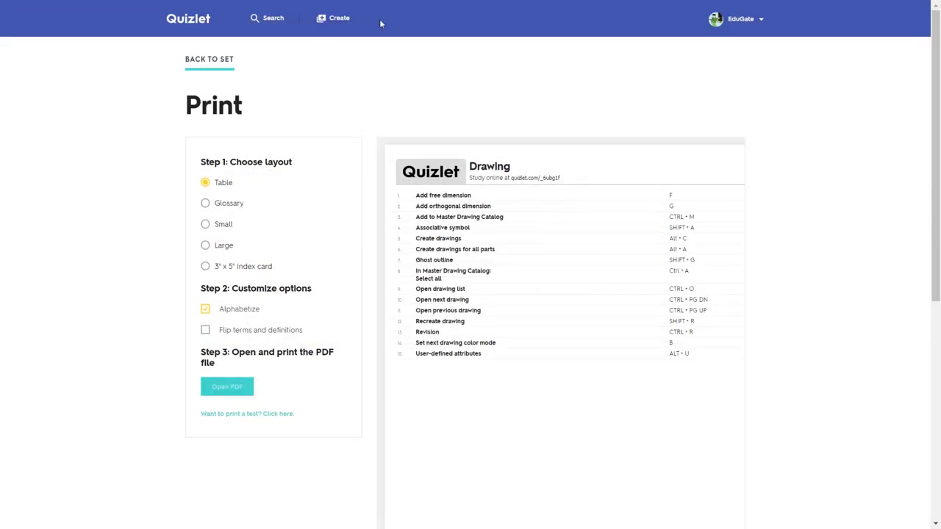
key("F11")
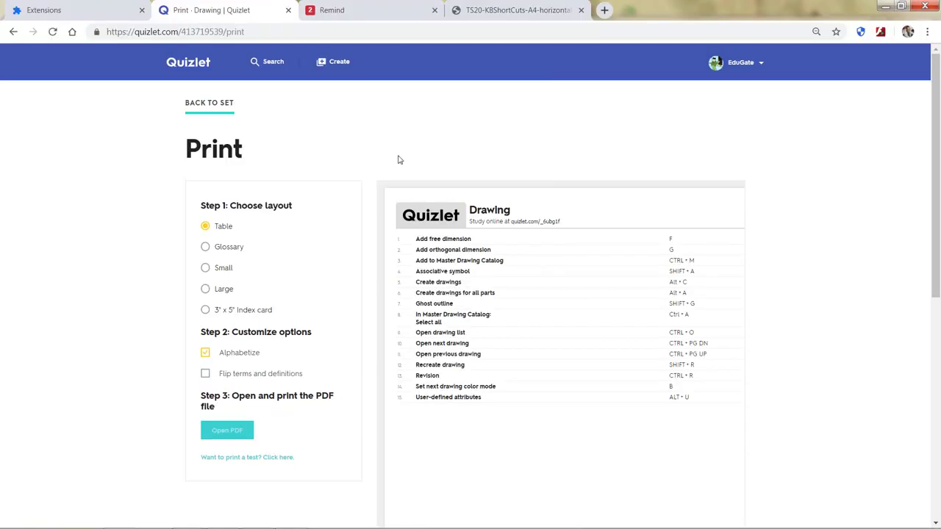
Leave the print page, open the Tekla Campus Lessons class from the full class list, and look through its sets.
left_click(208, 109)
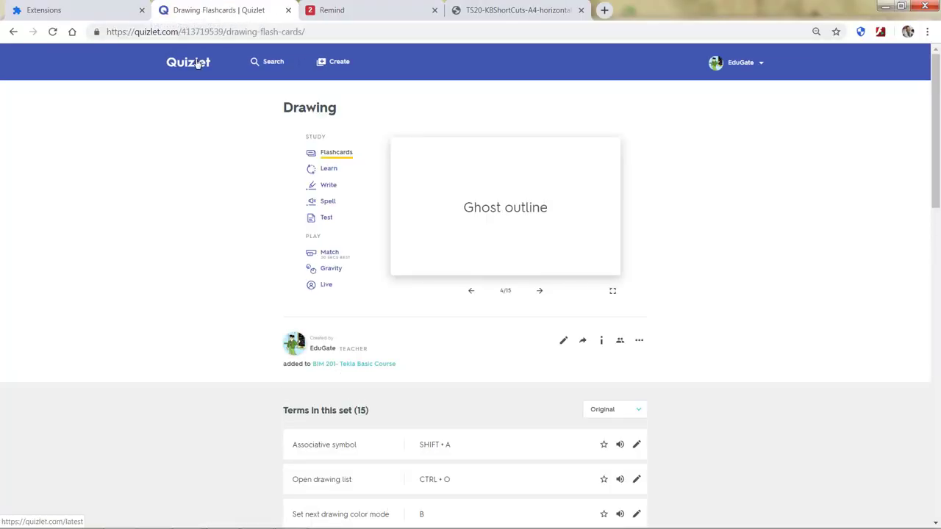
left_click(199, 64)
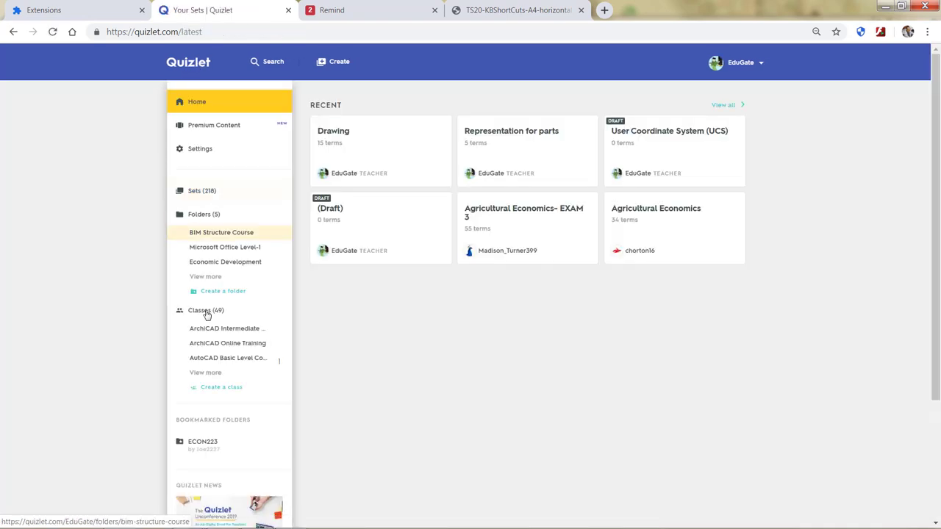
left_click(209, 372)
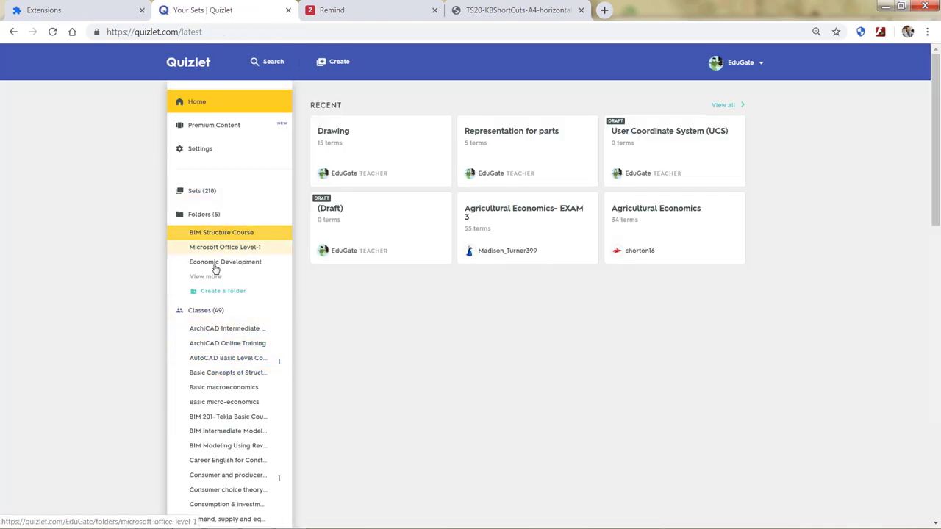
scroll(214, 269, "down", 15)
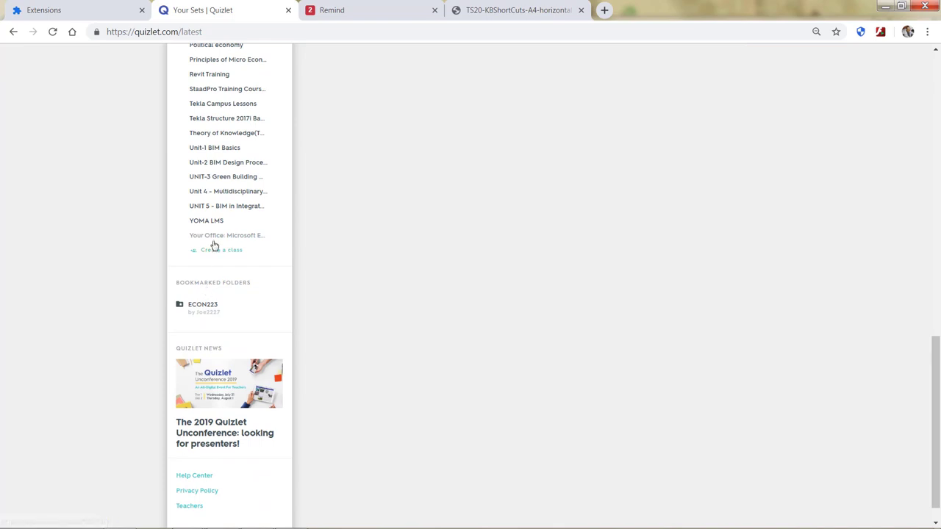
scroll(213, 245, "up", 2)
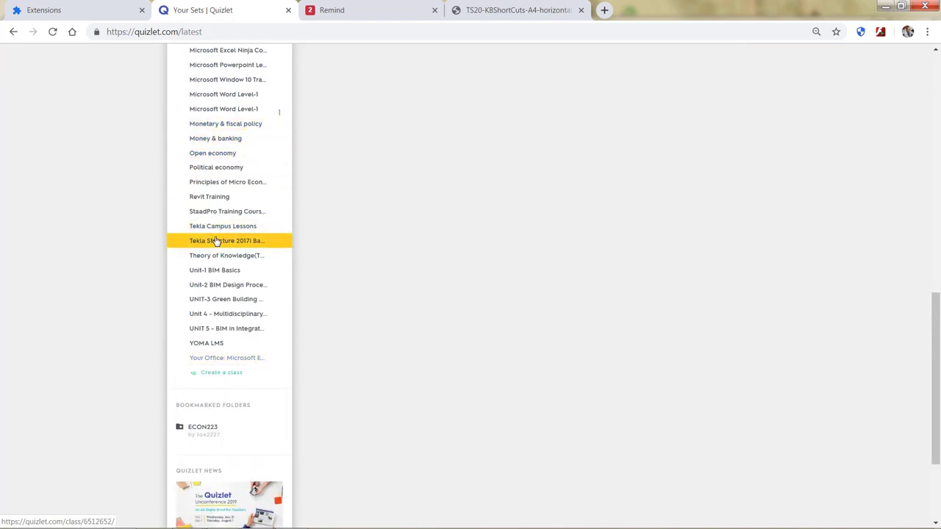
left_click(219, 226)
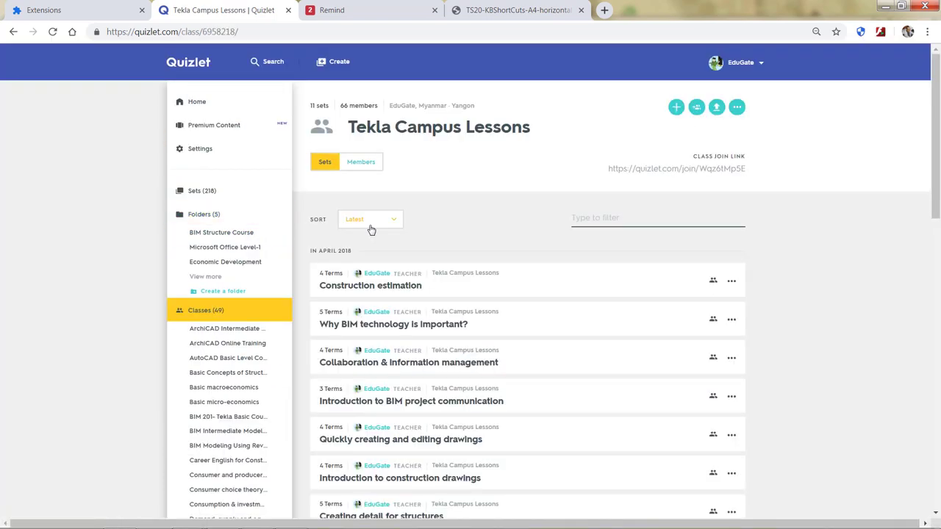
scroll(371, 230, "down", 6)
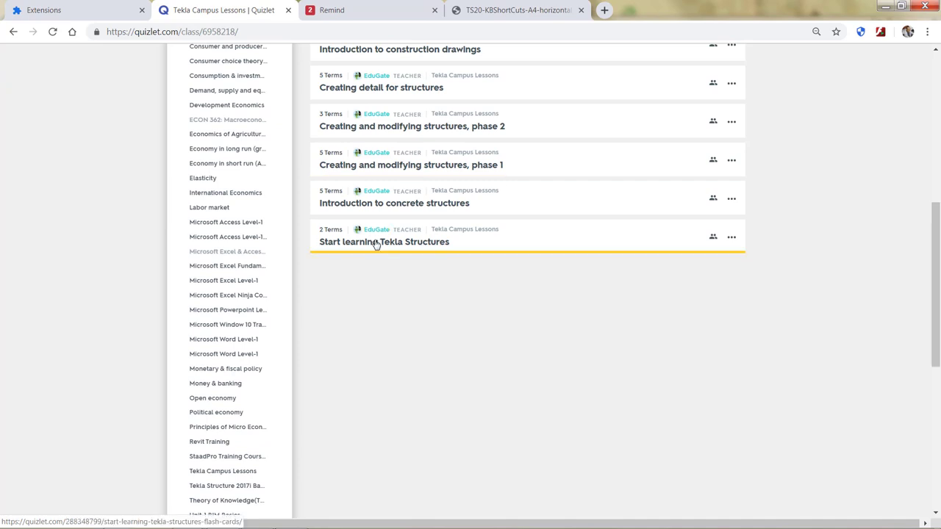
scroll(375, 243, "up", 5)
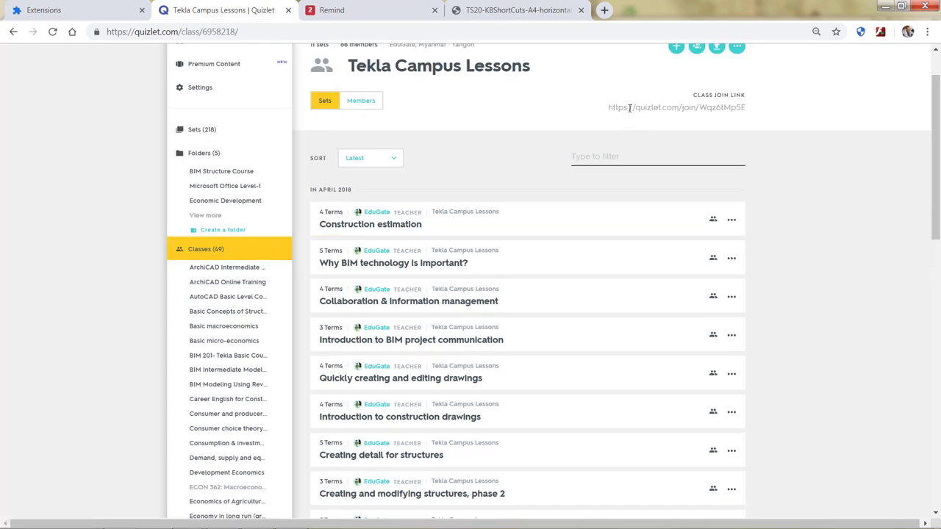
Copy the Tekla Campus Lessons class join link and send it in Remind as a message to Tekla Structure Batch-23.
left_click_drag(608, 107, 746, 108)
right_click(730, 106)
left_click(750, 117)
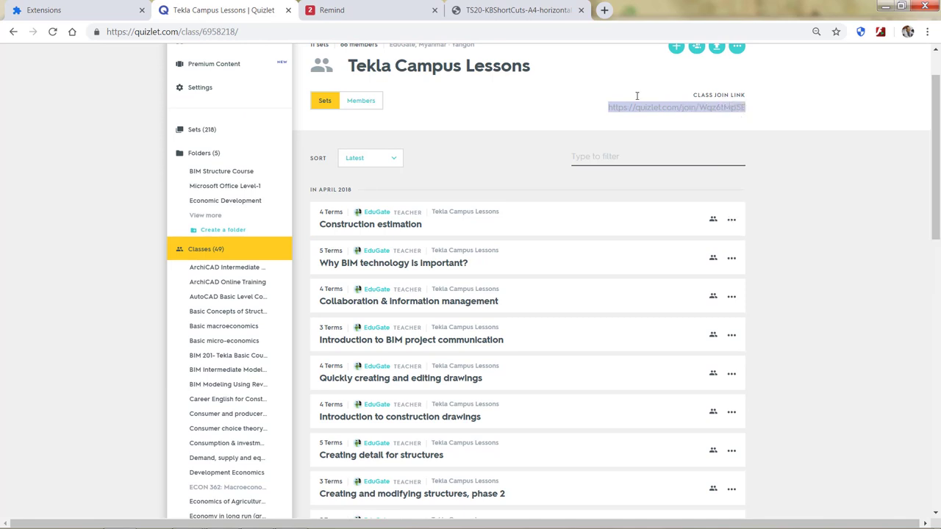
left_click(365, 12)
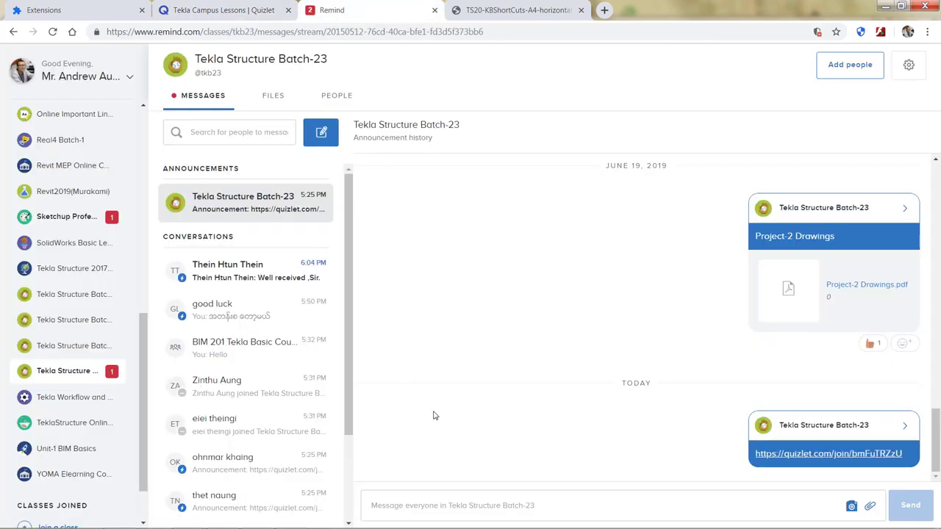
left_click(438, 505)
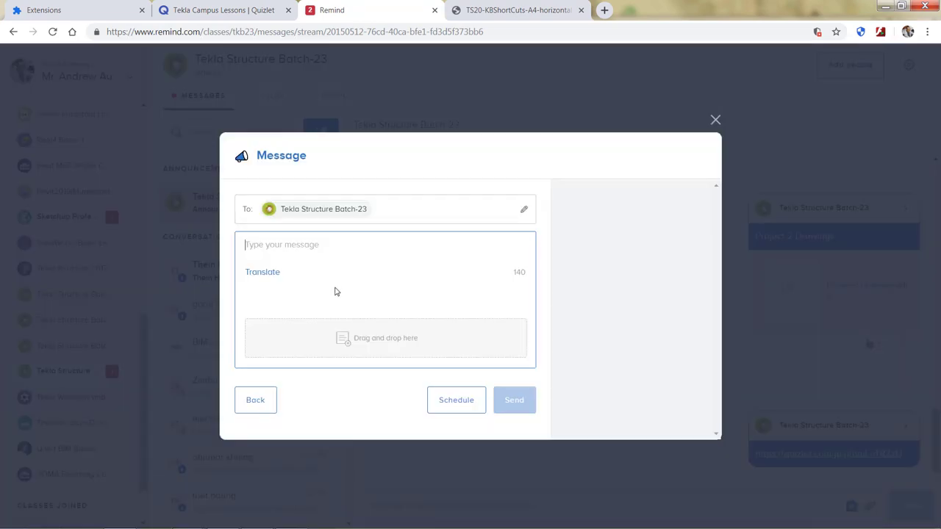
left_click(319, 252)
key("ctrl+v")
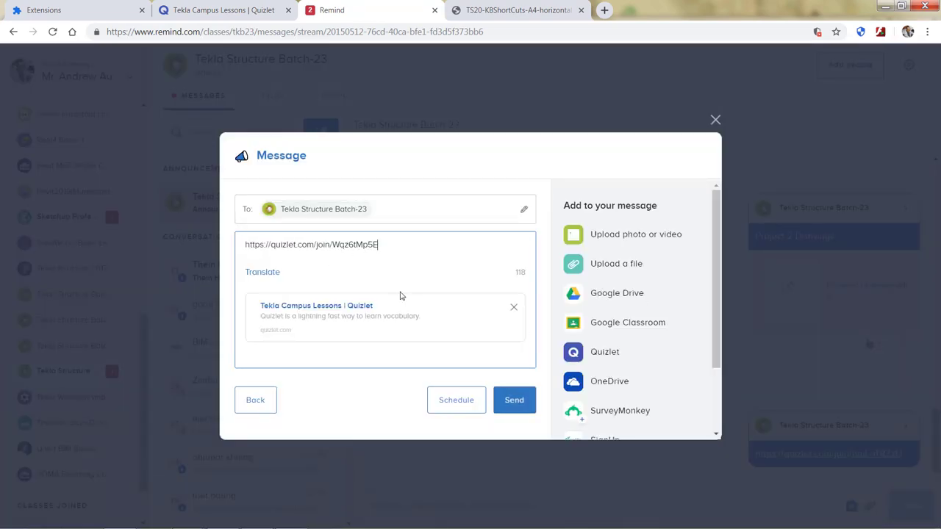
left_click(507, 407)
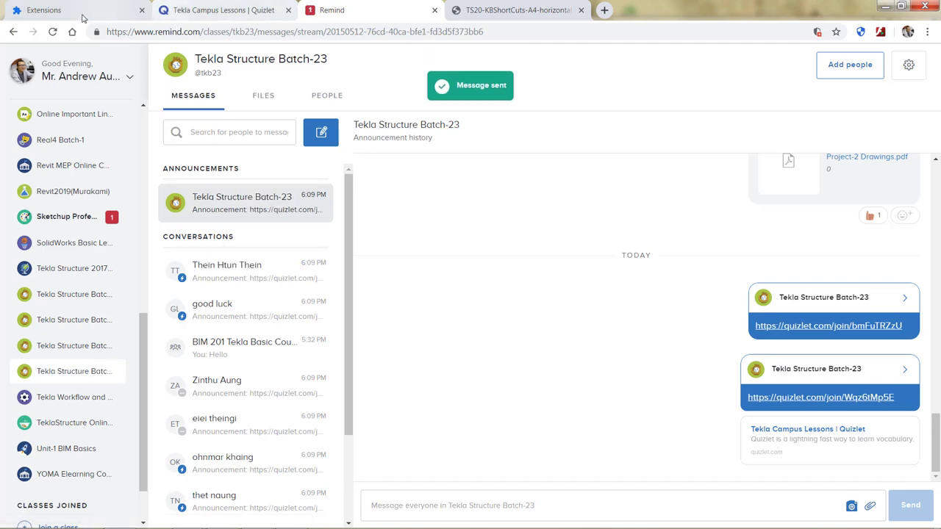
Glance at the Tekla keyboard shortcuts PDF, return to Quizlet, and open the Tekla Structure 2017i Basic Level Training class.
left_click(497, 9)
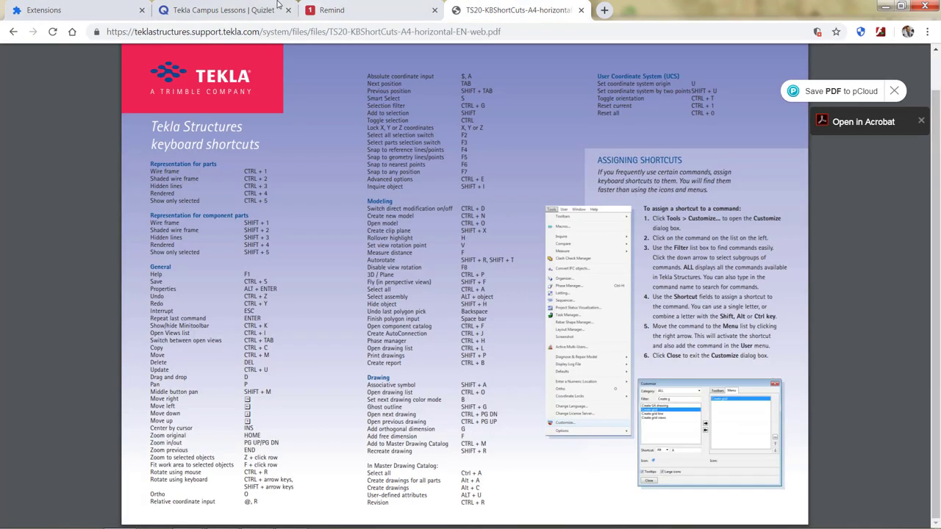
left_click(230, 7)
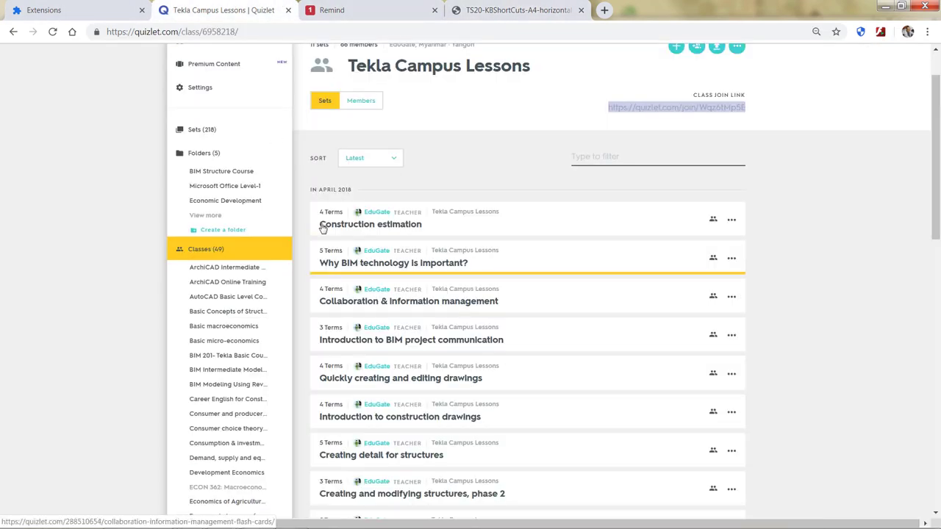
scroll(441, 283, "down", 2)
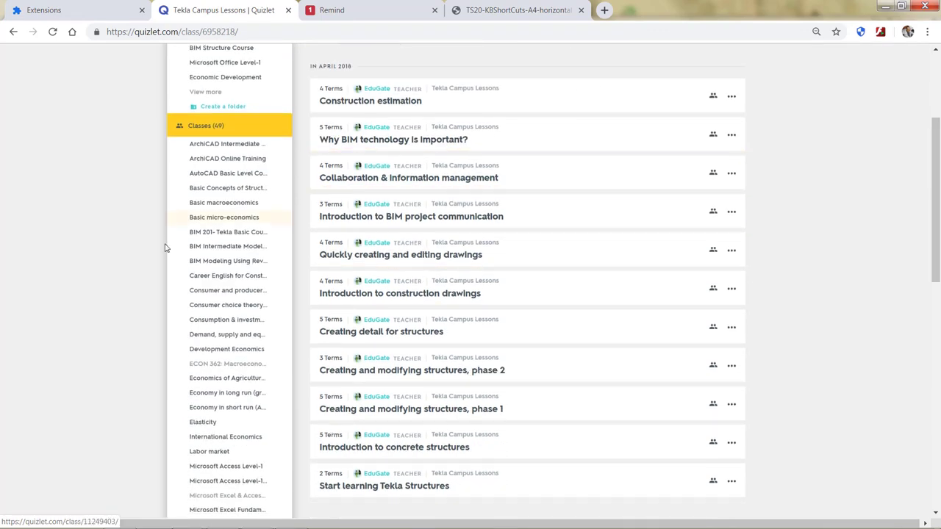
scroll(166, 247, "down", 9)
scroll(166, 249, "up", 2)
scroll(166, 249, "up", 1)
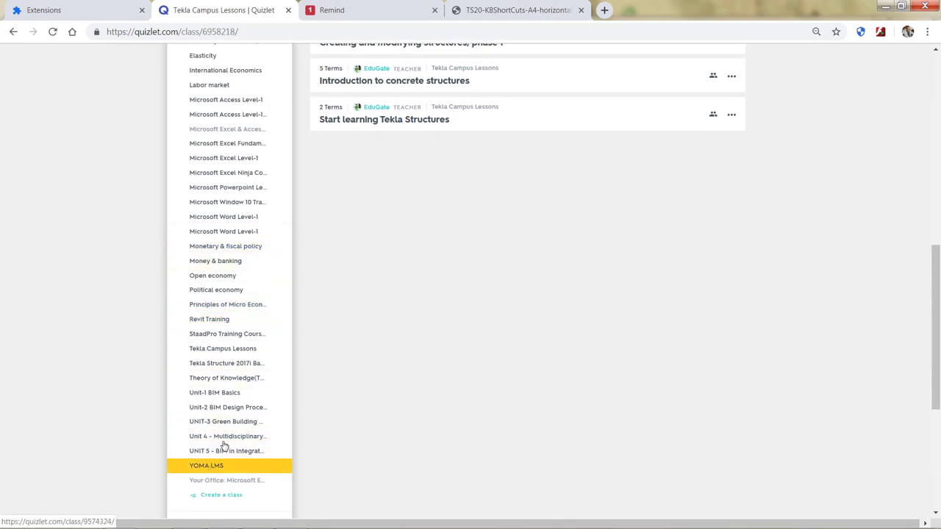
scroll(225, 426, "up", 4)
scroll(226, 418, "down", 3)
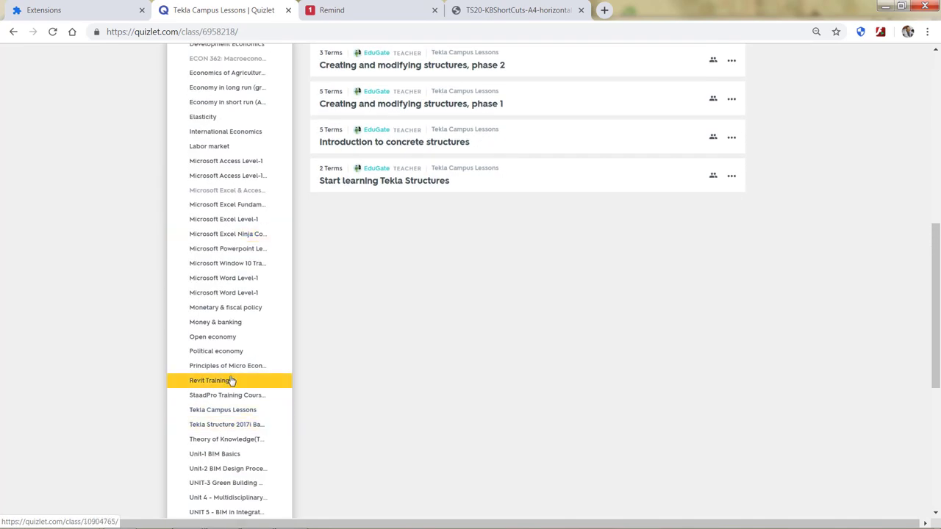
left_click(235, 430)
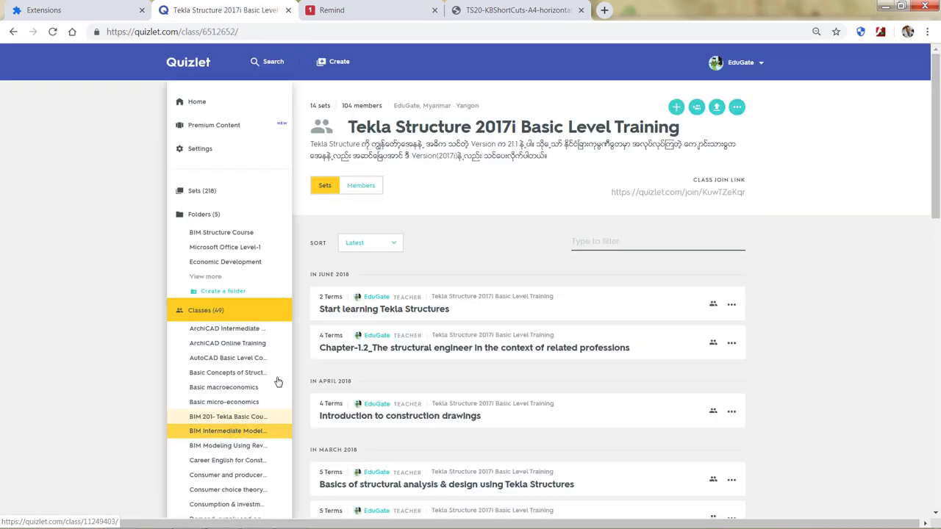
Open the Selection switches set from February 2018, enlarge its toolbar diagram, and look over the first terms.
scroll(403, 297, "down", 3)
scroll(403, 297, "down", 3)
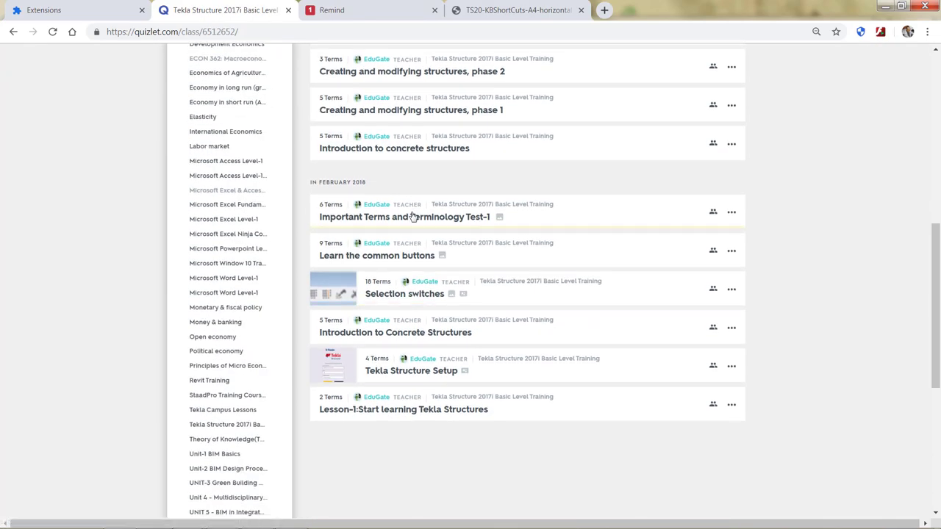
left_click(407, 294)
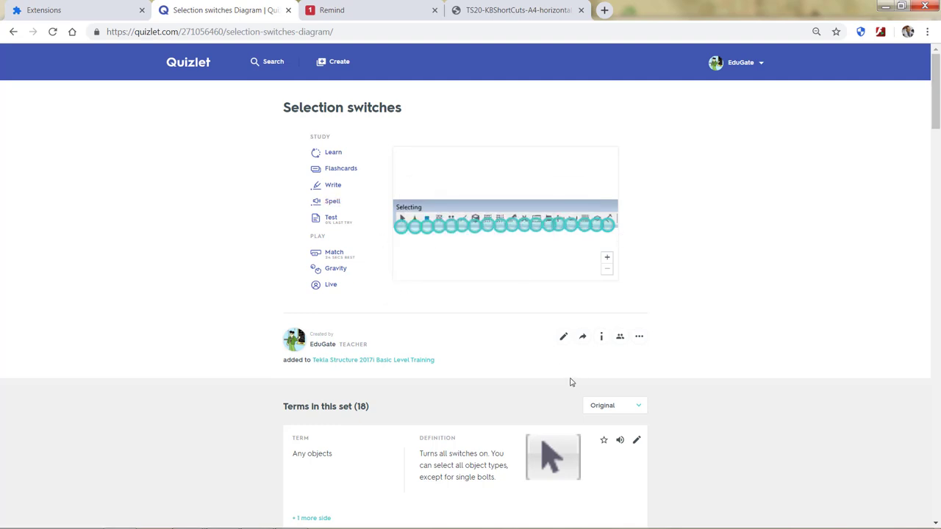
left_click(607, 260)
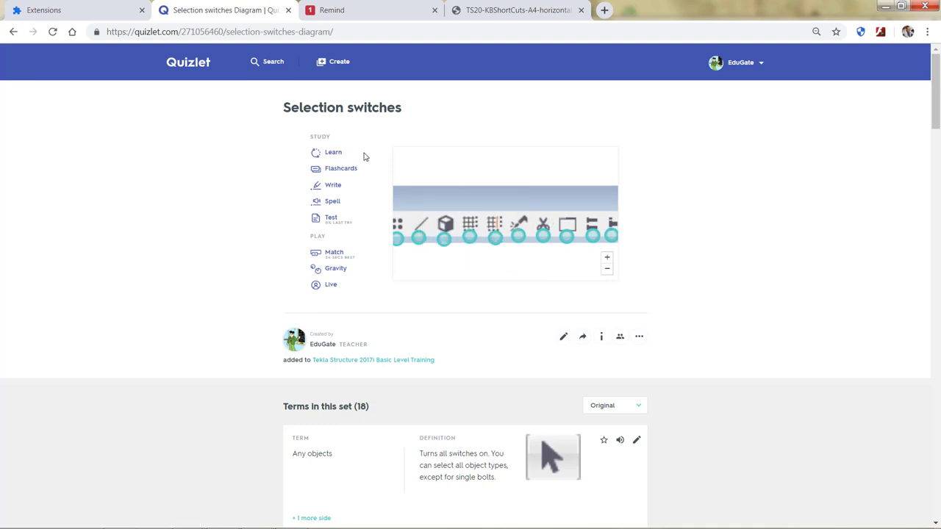
scroll(438, 273, "down", 4)
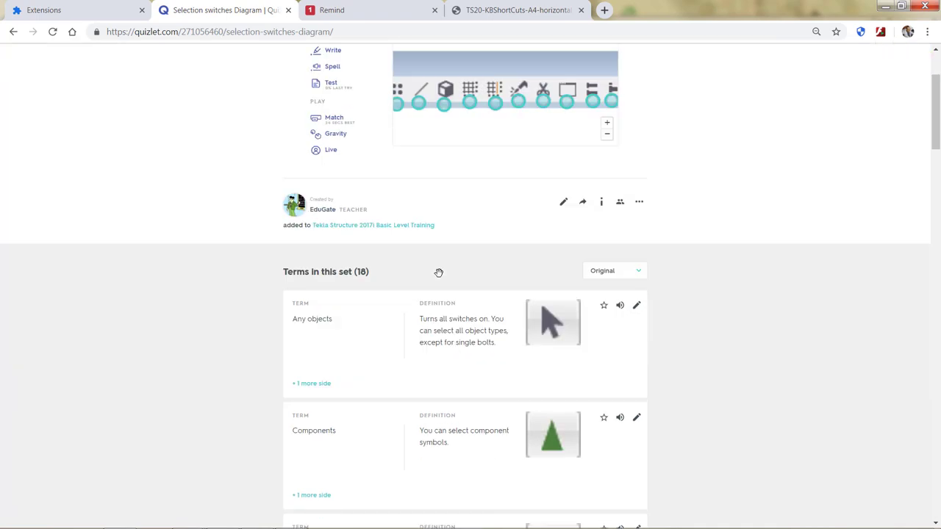
scroll(439, 277, "up", 4)
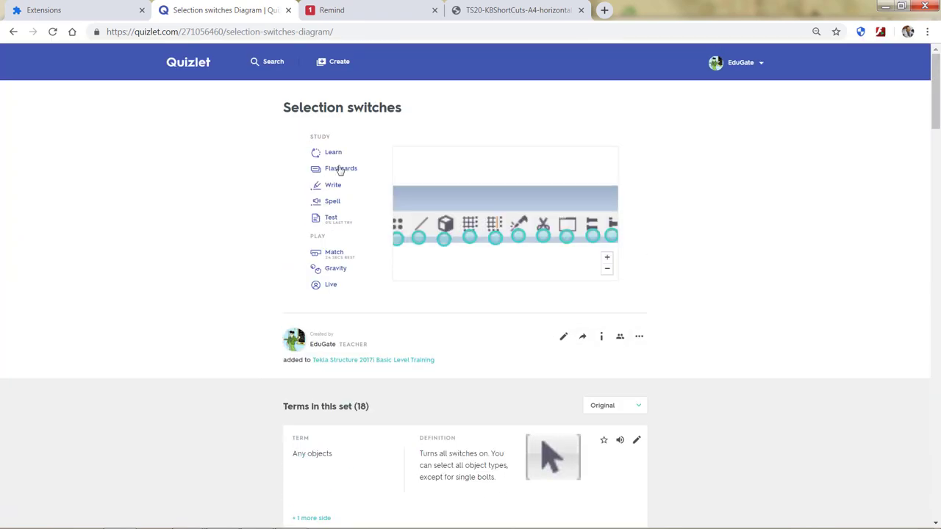
Start the Selection switches set's Learn mode, answer the written diagram question with Rebar, and return to the set page.
left_click(339, 153)
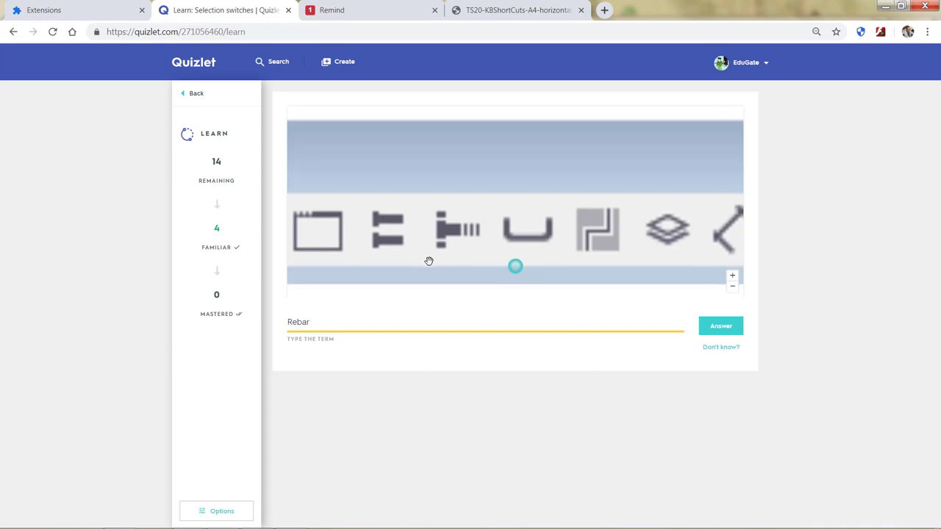
key("Return")
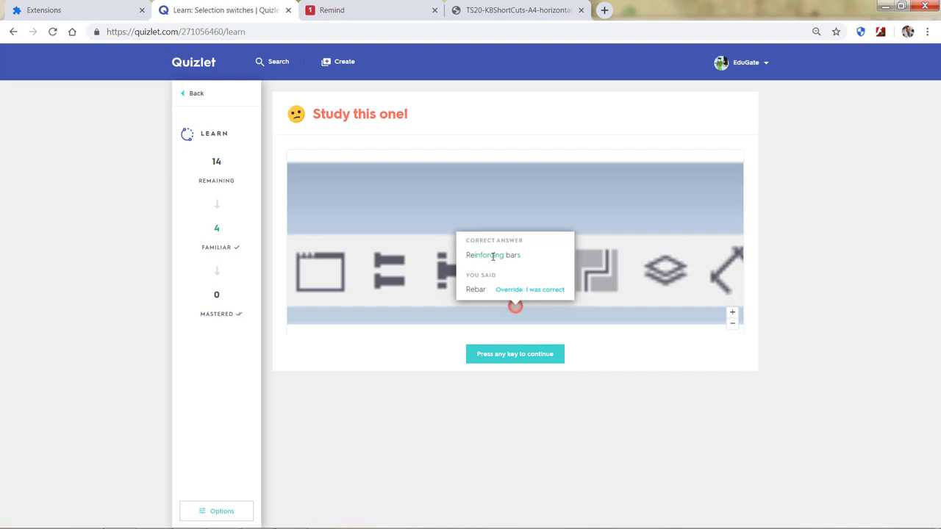
left_click(197, 98)
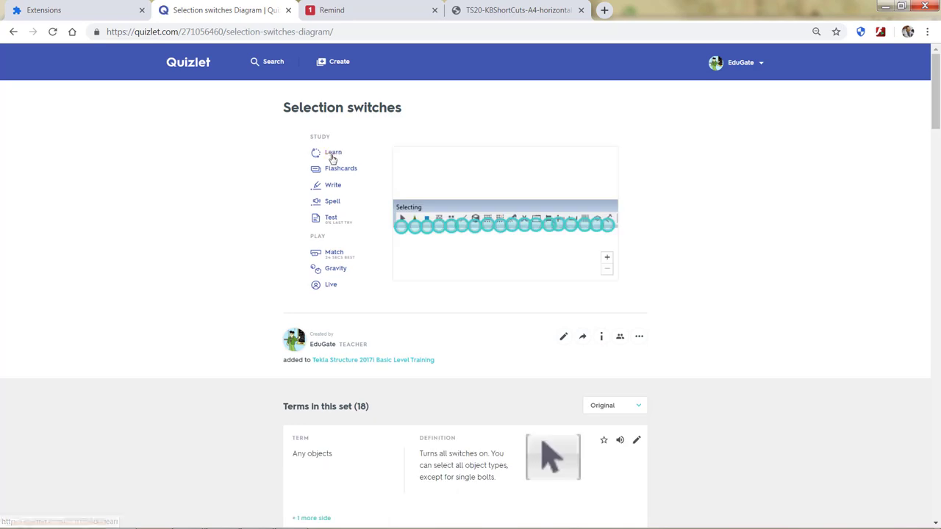
Resume Learn mode, pick the Bolt group switch on the Selecting toolbar diagram, and return to the set page.
left_click(332, 154)
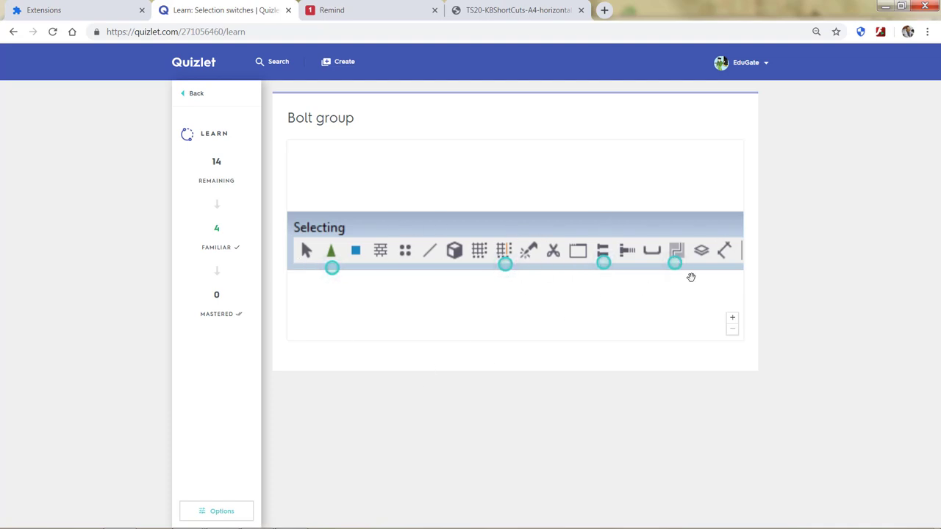
left_click(604, 264)
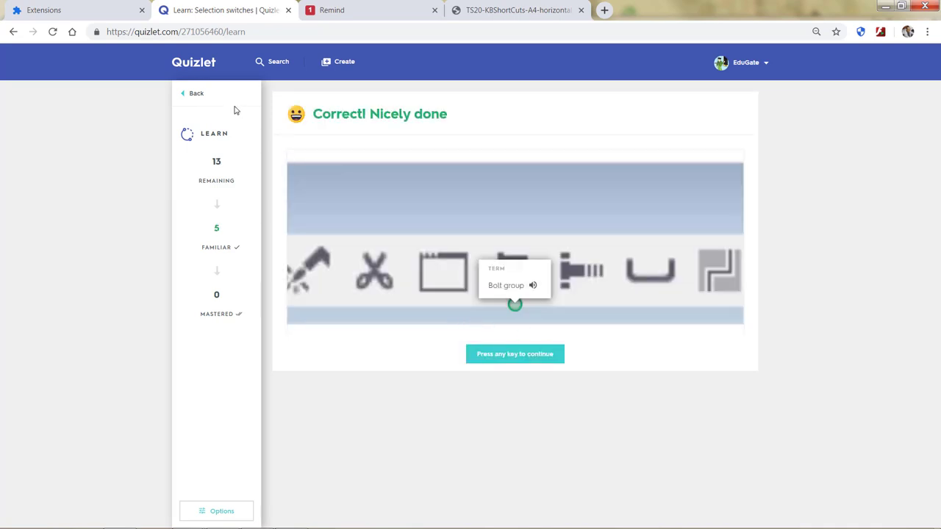
left_click(189, 93)
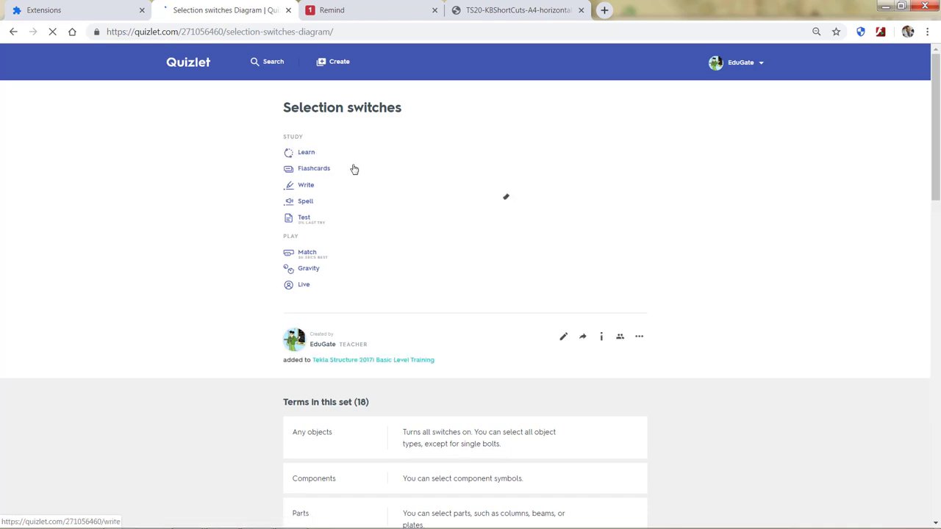
Study the first three Selection switches flashcards and leave the cards for the set page.
left_click(335, 172)
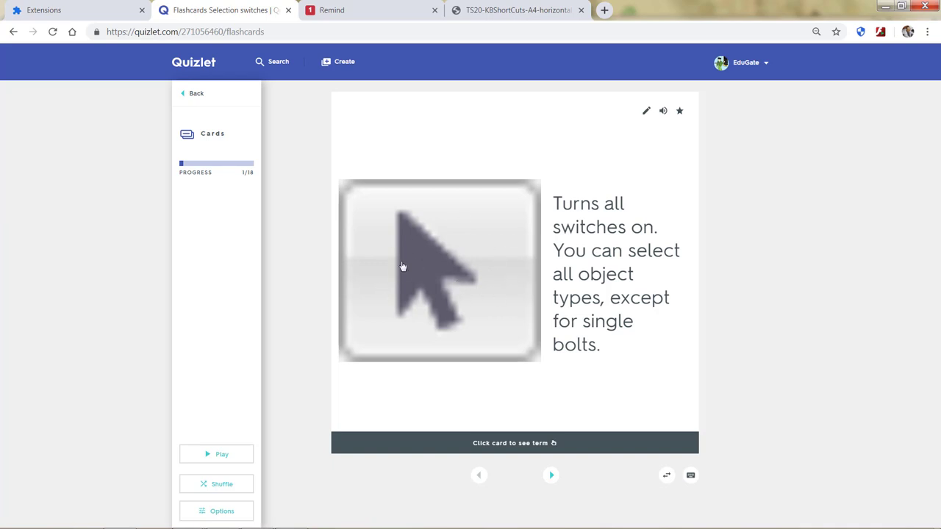
left_click_drag(436, 270, 544, 272)
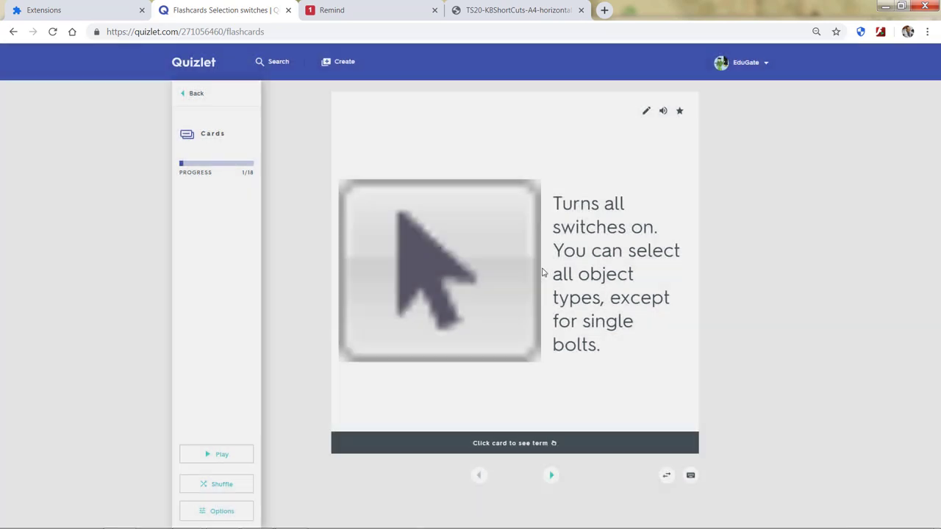
left_click(552, 475)
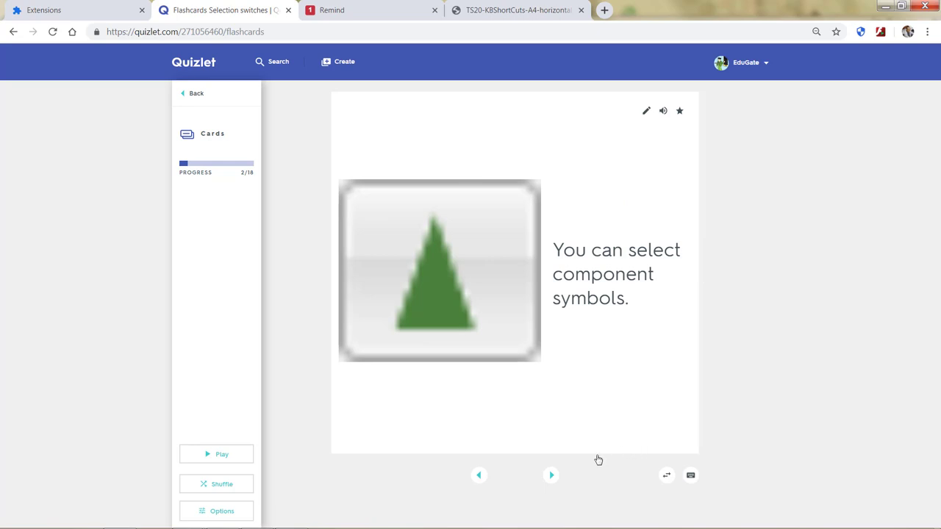
left_click(551, 475)
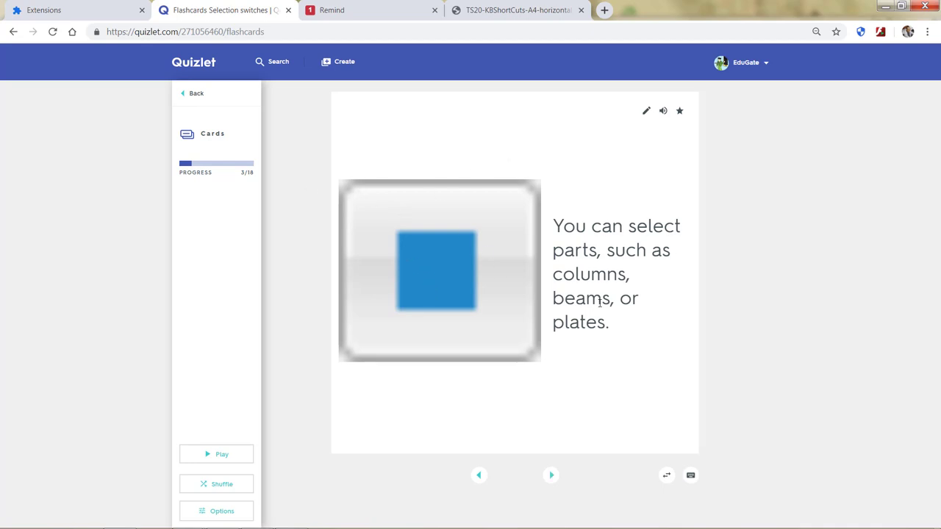
left_click(197, 94)
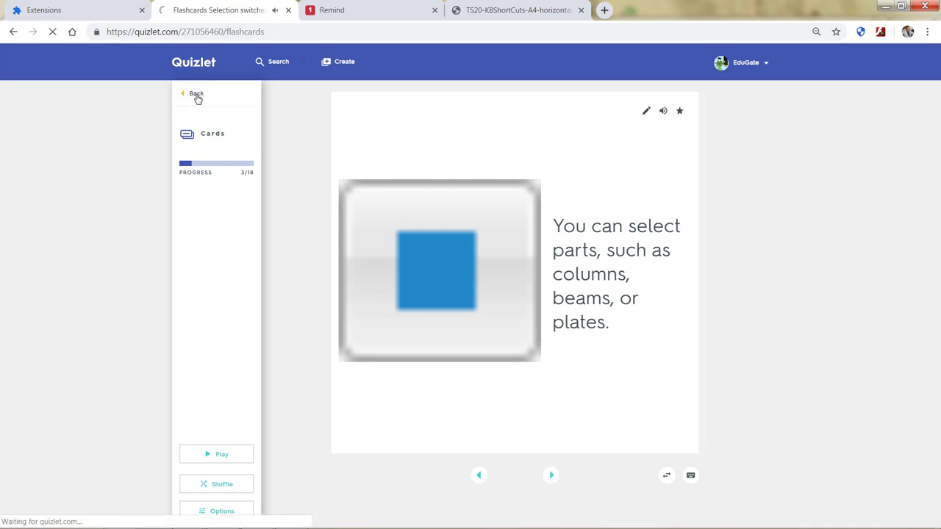
Look through the Selection switches terms to the end of the set page and check the Tekla Structure Batch-23 messages in Remind.
scroll(431, 216, "down", 3)
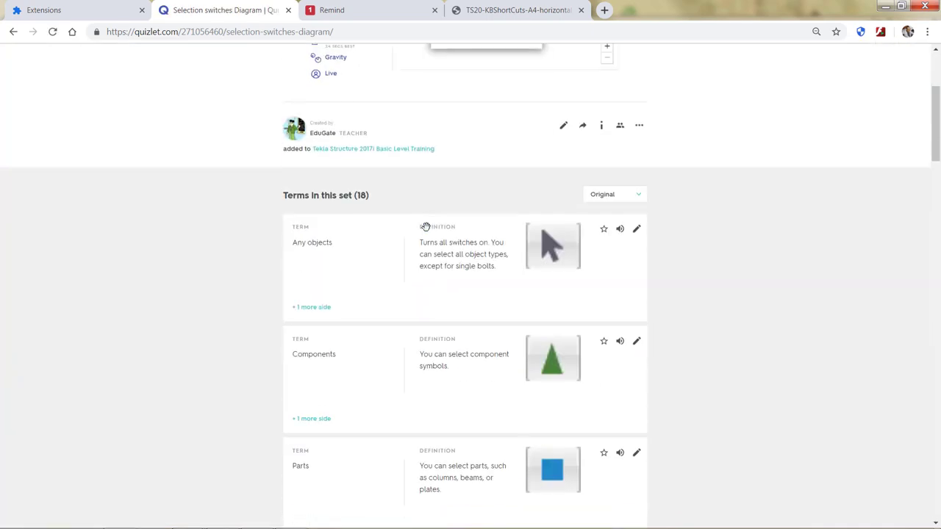
scroll(425, 229, "down", 15)
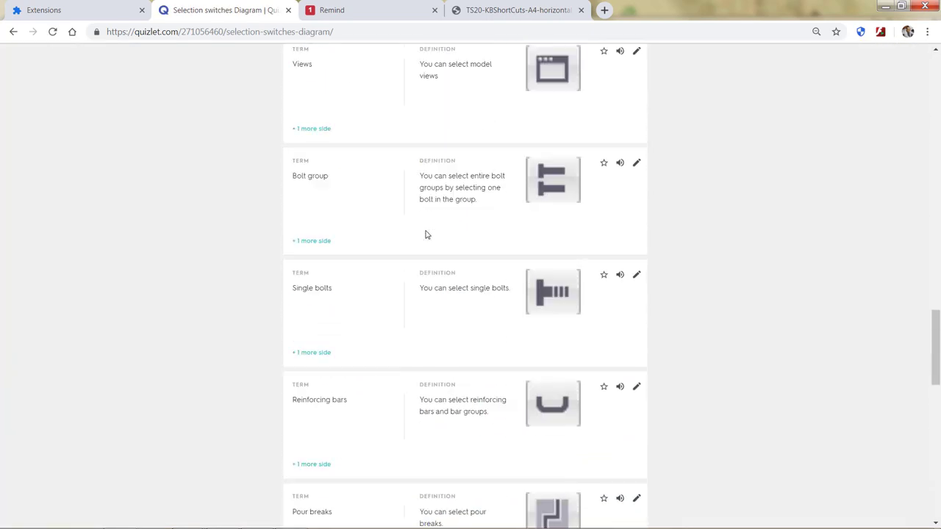
scroll(425, 234, "down", 10)
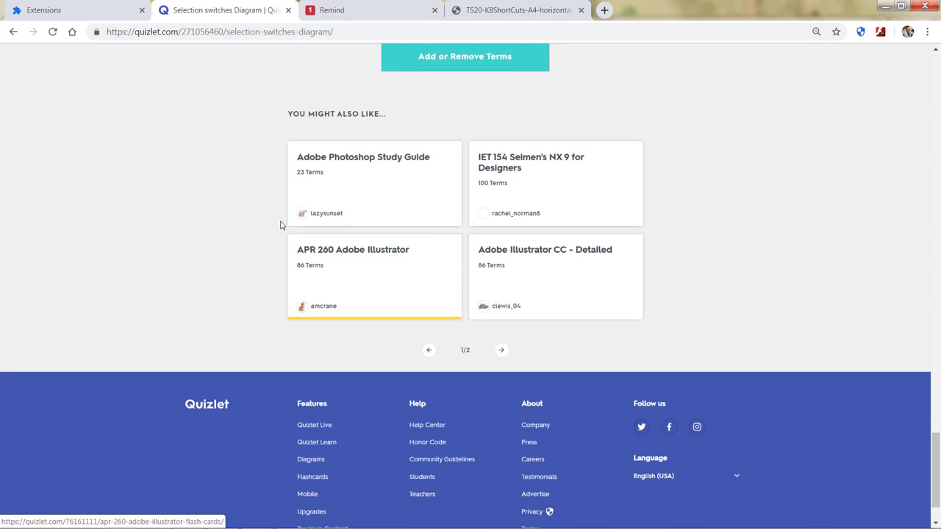
scroll(280, 224, "up", 4)
left_click(346, 11)
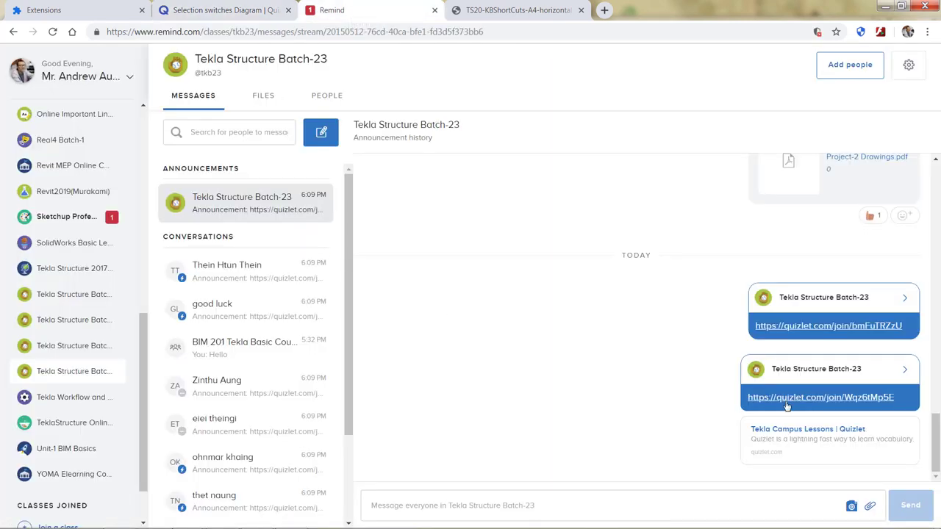
left_click(224, 10)
scroll(409, 225, "up", 5)
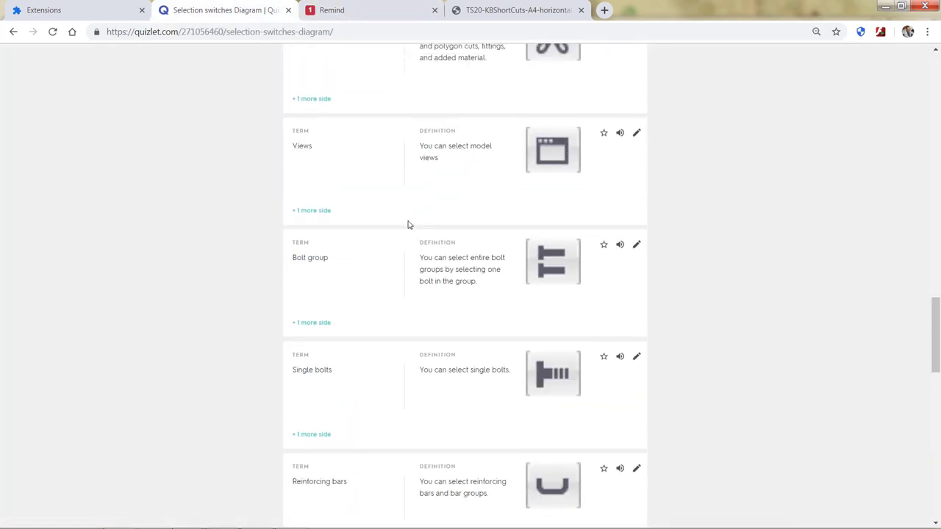
scroll(409, 225, "up", 10)
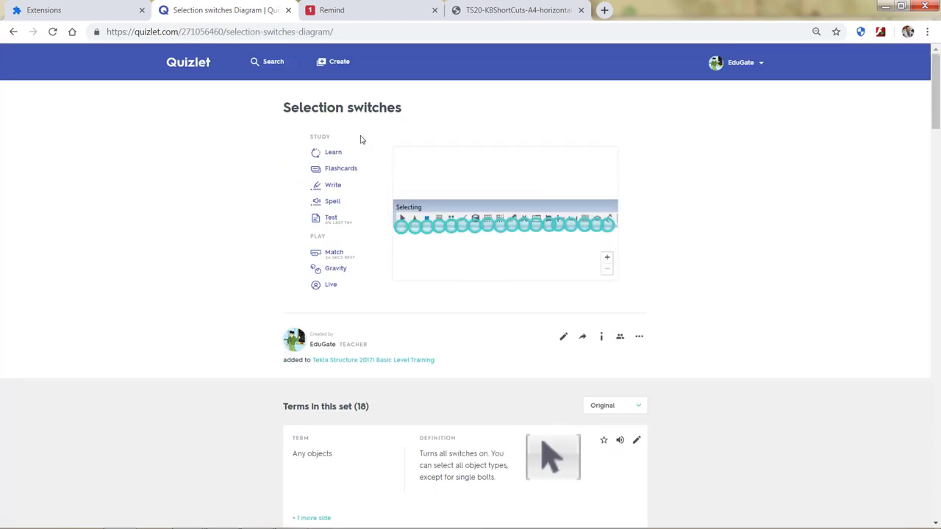
Open the Tekla Structure 2017i Basic Level Training class that the set belongs to and copy its class join link.
left_click(372, 362)
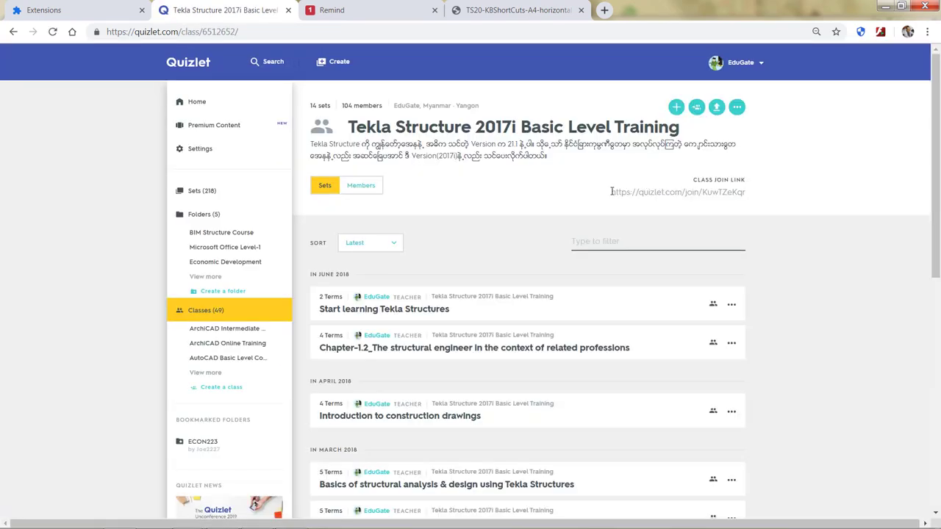
left_click_drag(611, 191, 757, 194)
key("ctrl+c")
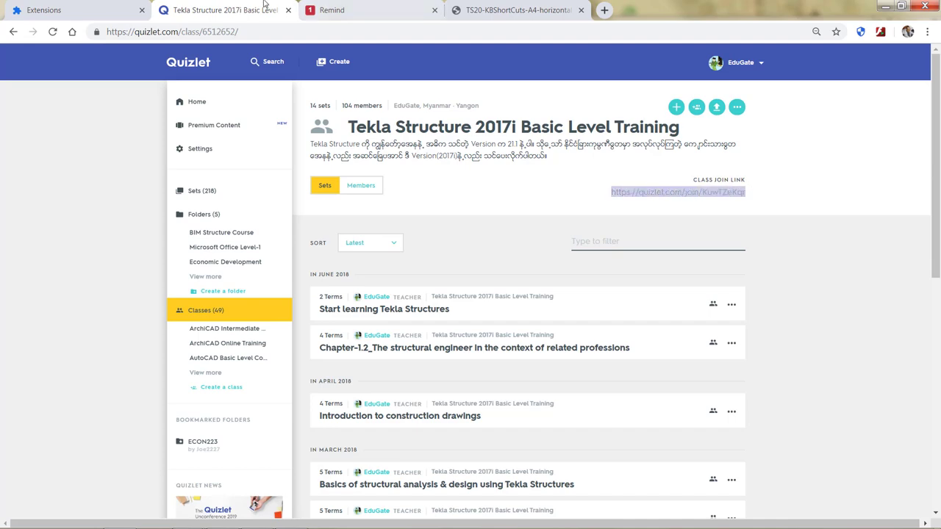
Switch to Remind and send the copied class join link as an announcement to Tekla Structure Batch-23.
left_click(487, 10)
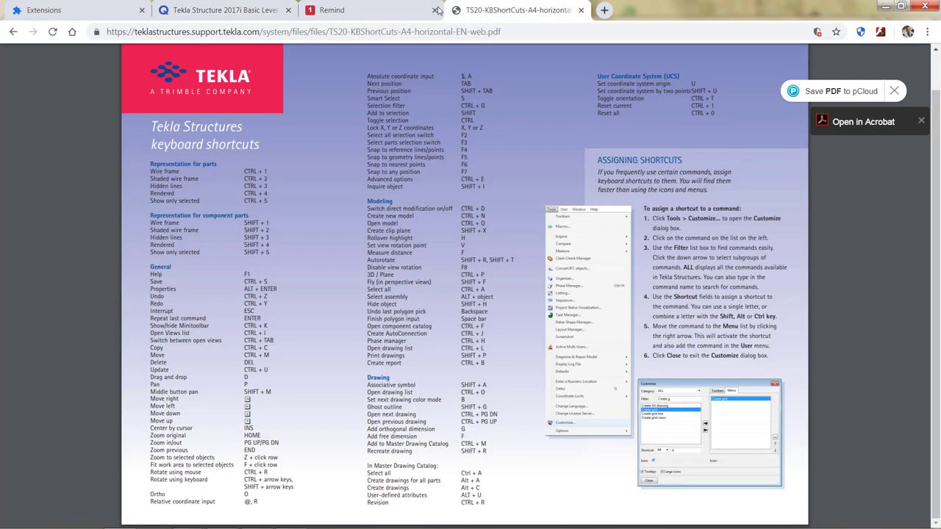
left_click(377, 5)
left_click(525, 507)
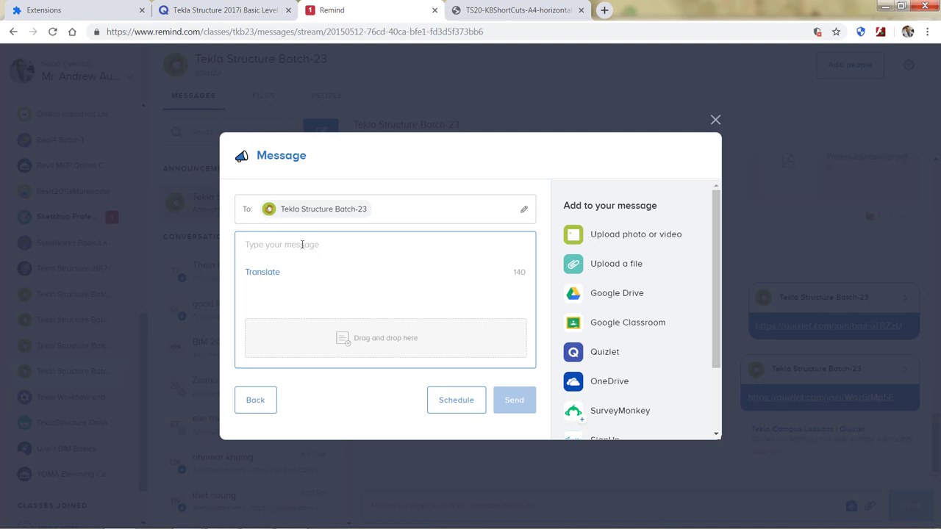
key("ctrl+v")
key("ctrl+z")
key("ctrl+v")
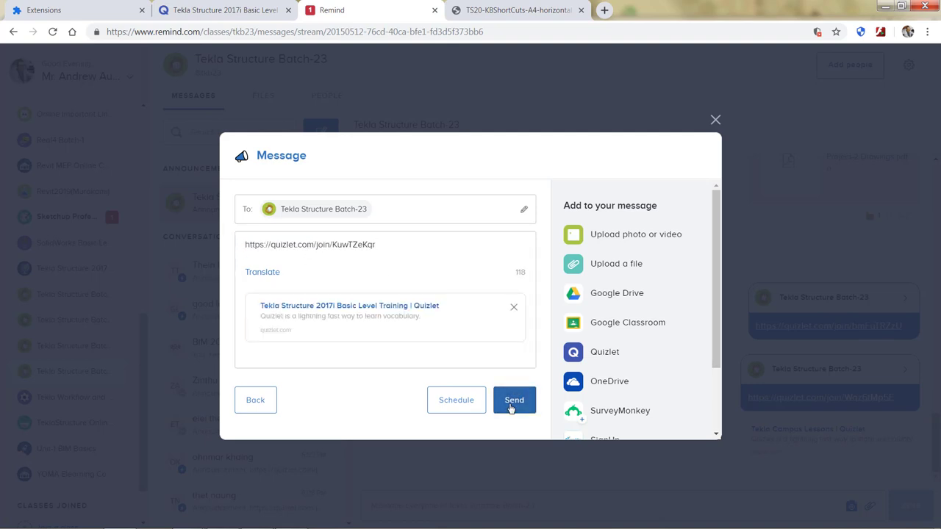
left_click(512, 407)
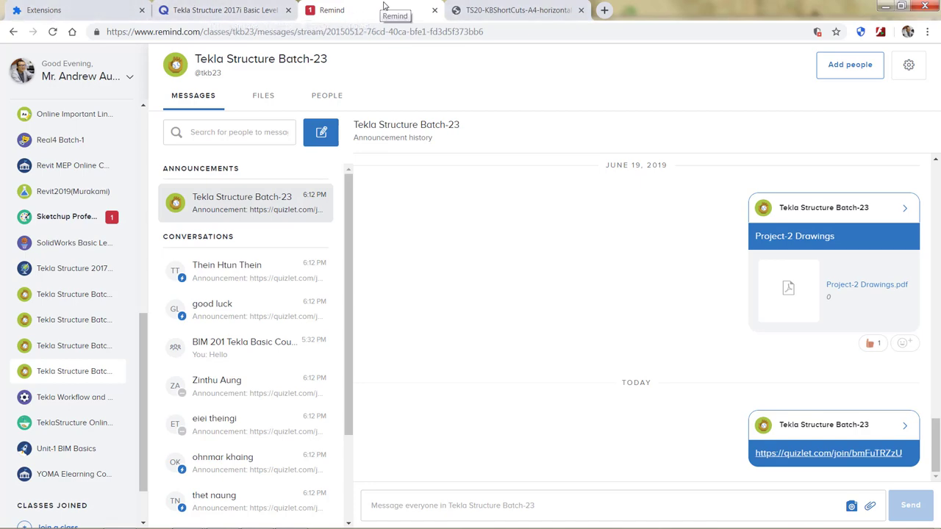
Search Google for "tekla campus" in a new browser tab and open the Tekla Campus website.
left_click(507, 10)
left_click(603, 10)
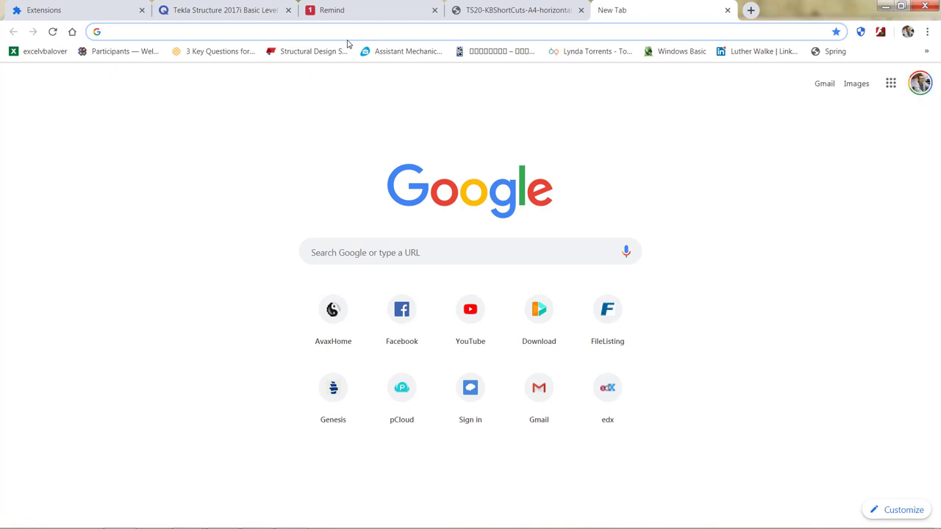
type("tekla cm")
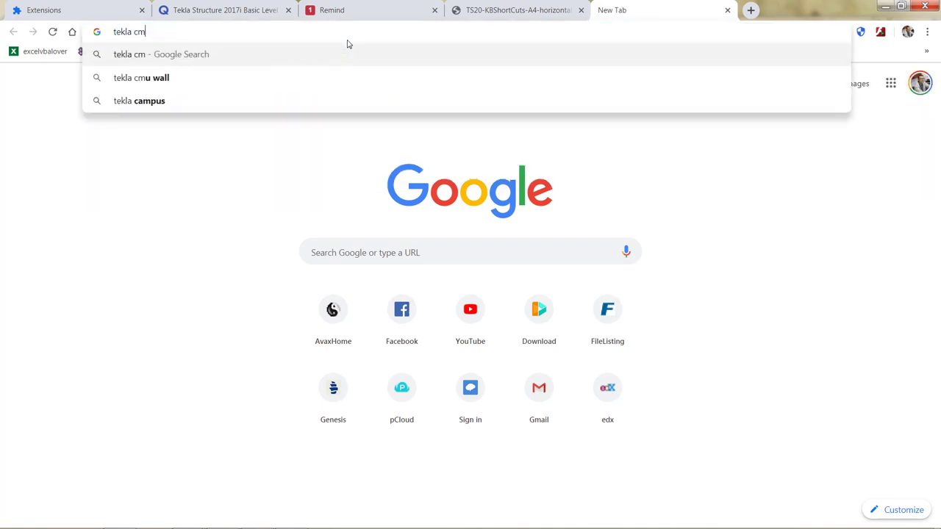
key("BackSpace")
type("a")
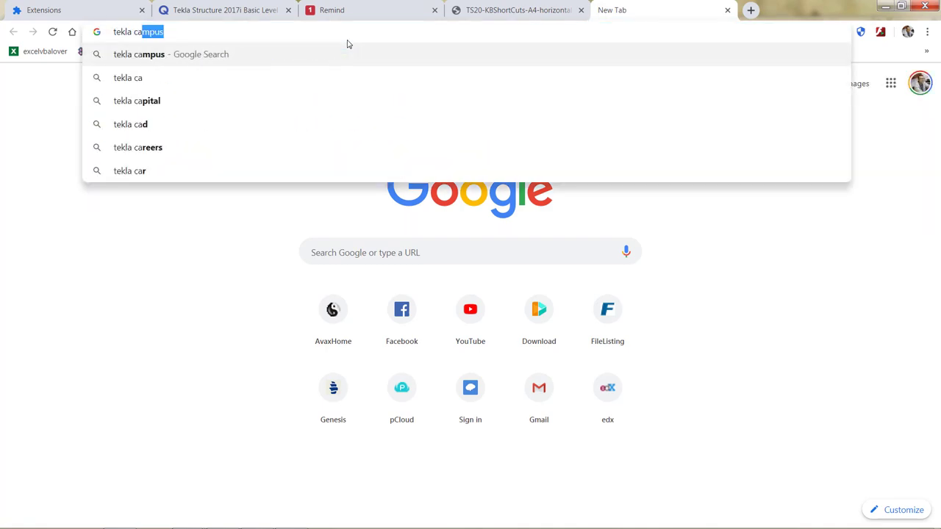
key("Return")
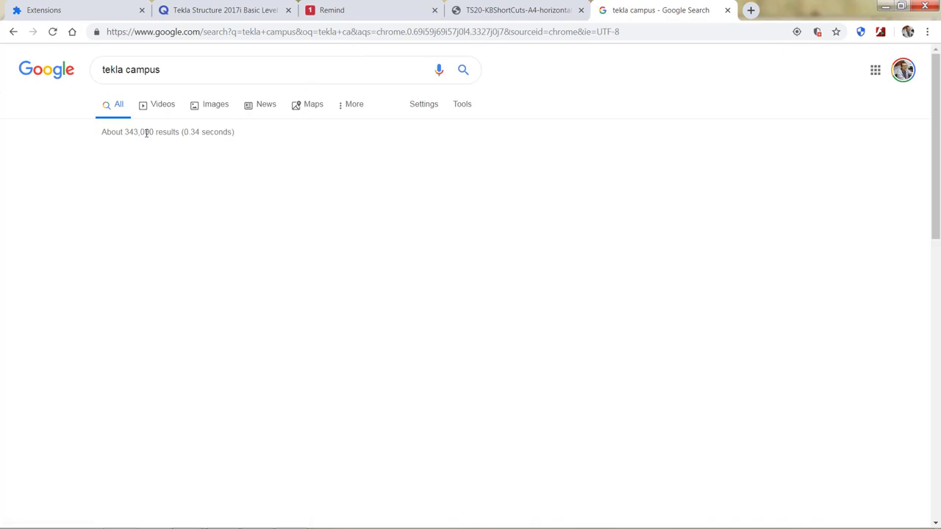
left_click(172, 159)
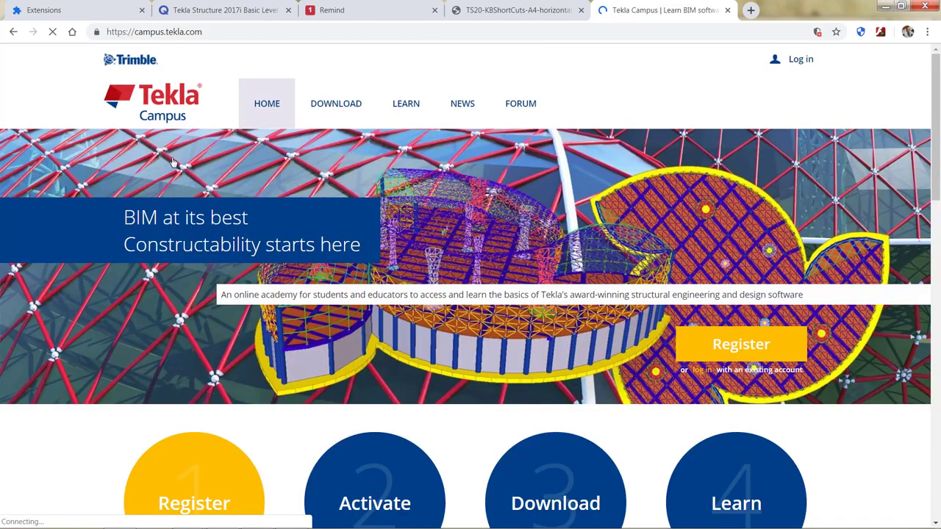
View the Tekla Campus home page in full screen, cancel Internet Download Manager's automatic shutdown, and restore the normal browser view.
key("F11")
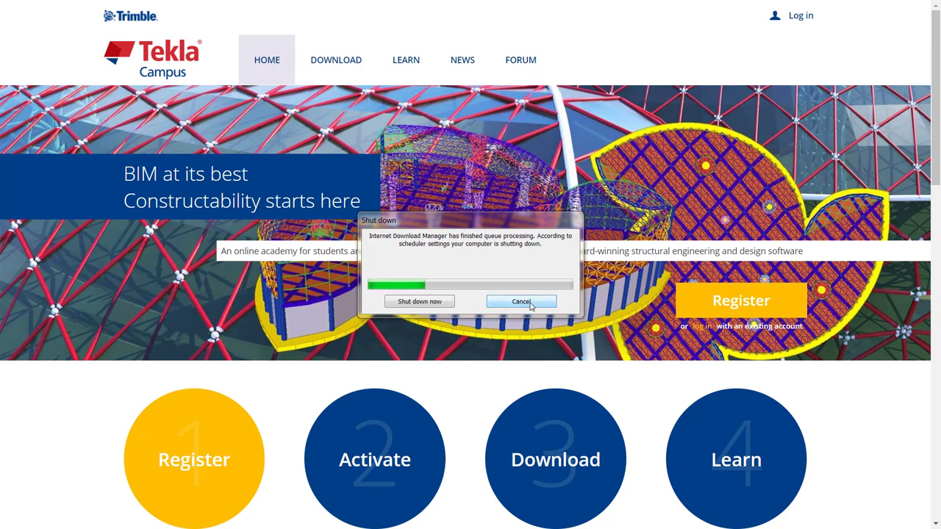
key("Escape")
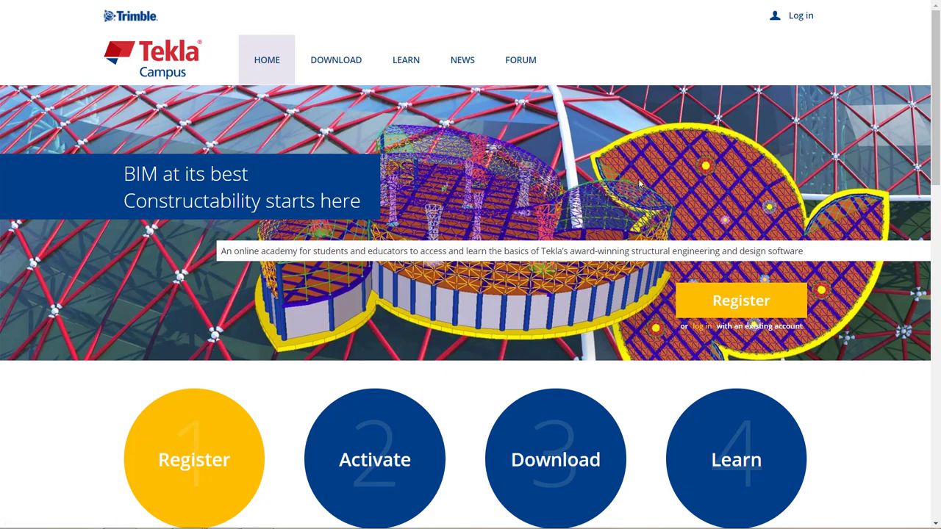
key("F11")
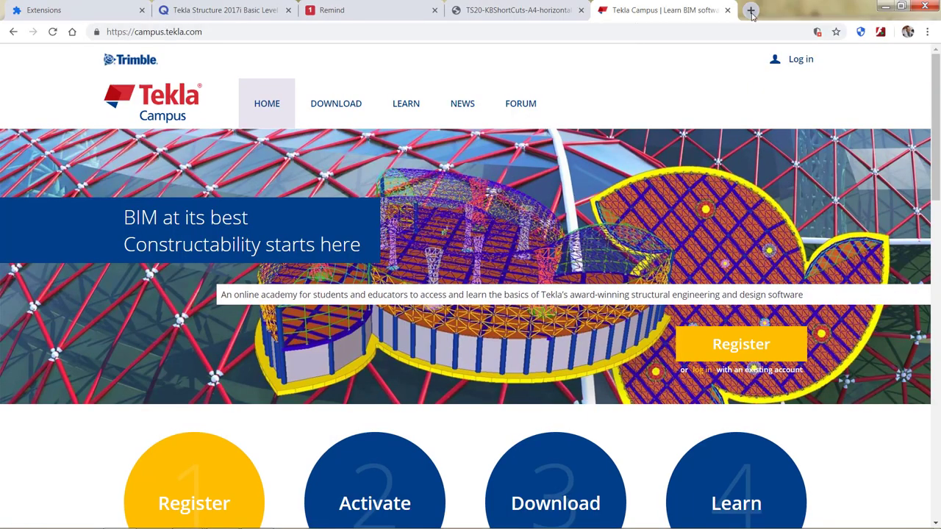
Search Google for "trimble connect" in a new browser tab and open its image results.
left_click(750, 11)
type("trimb")
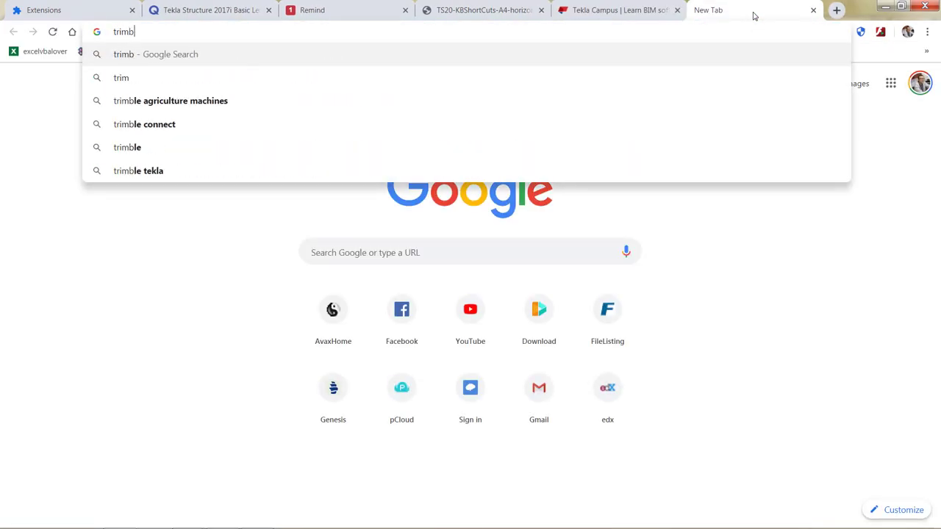
type("le conne")
key("Return")
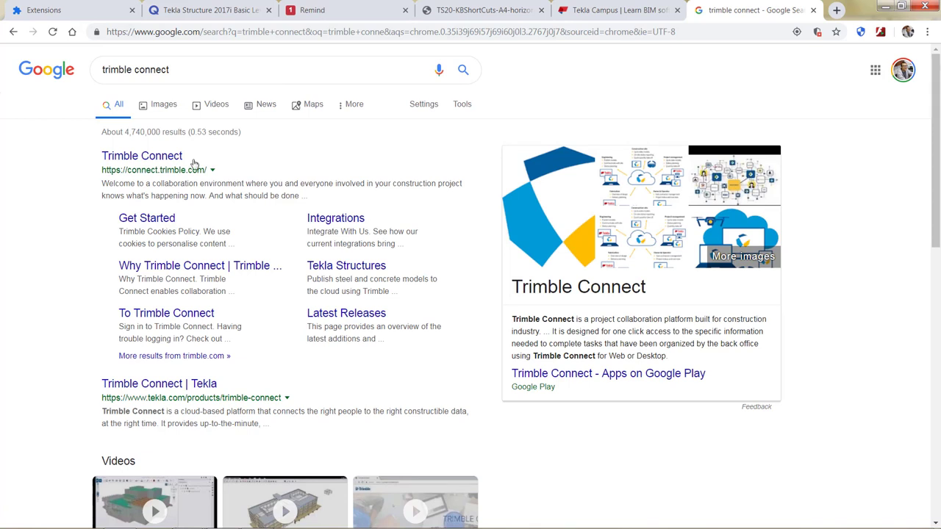
left_click(667, 226)
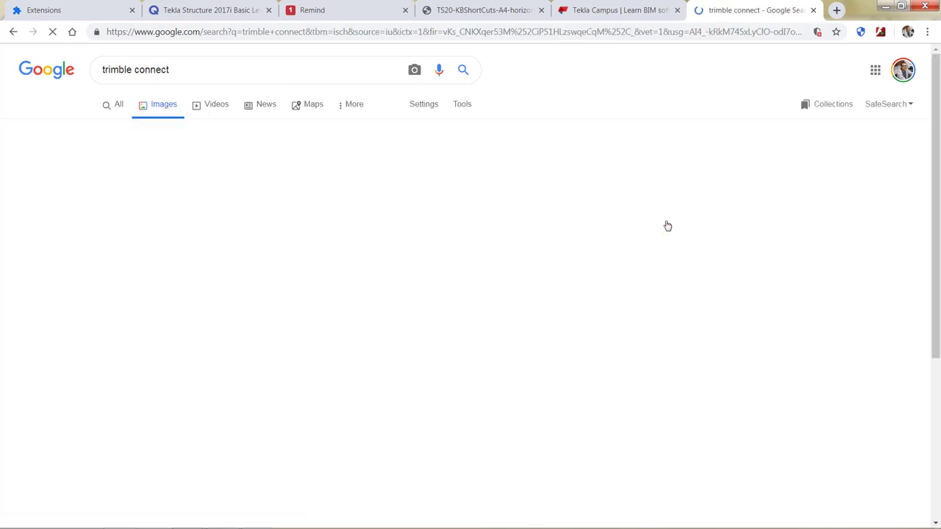